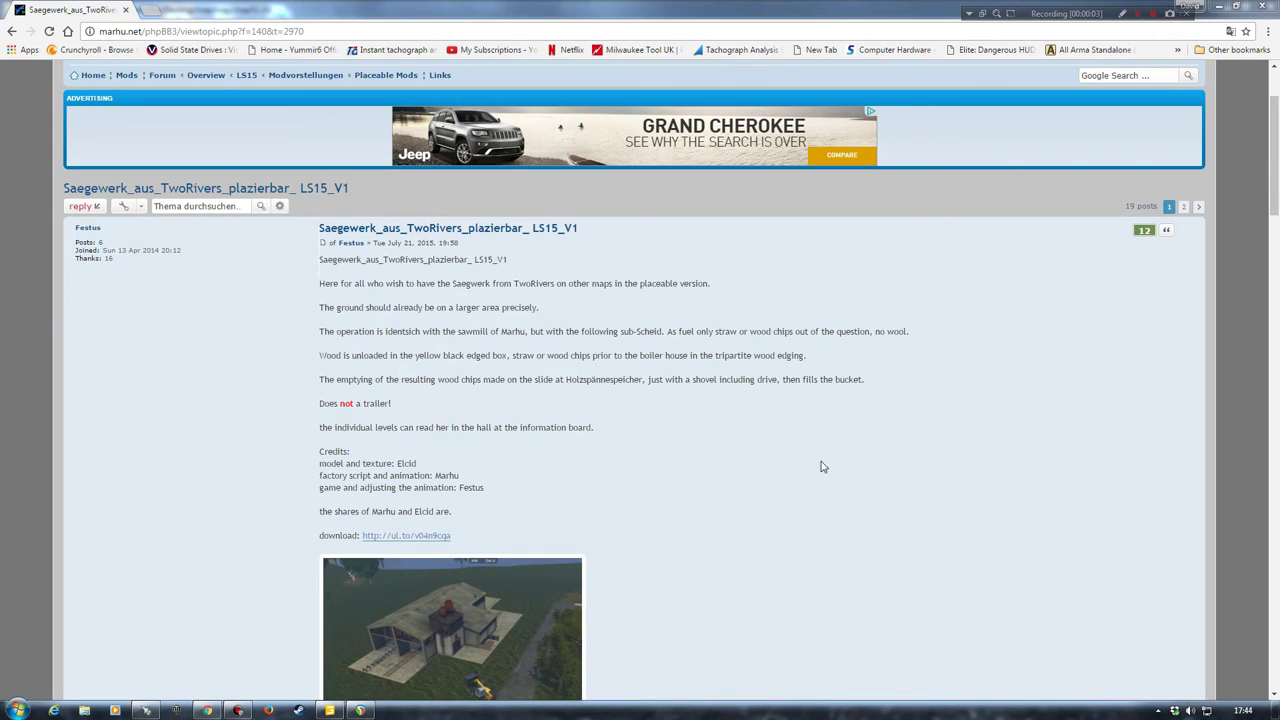
# Step: Examine the forum post for the Saegewerk_aus_TwoRivers_plazierbar_ LS15_V1 mod, including its description, download link and screenshots
pyautogui.scroll(-1, 775, 440)
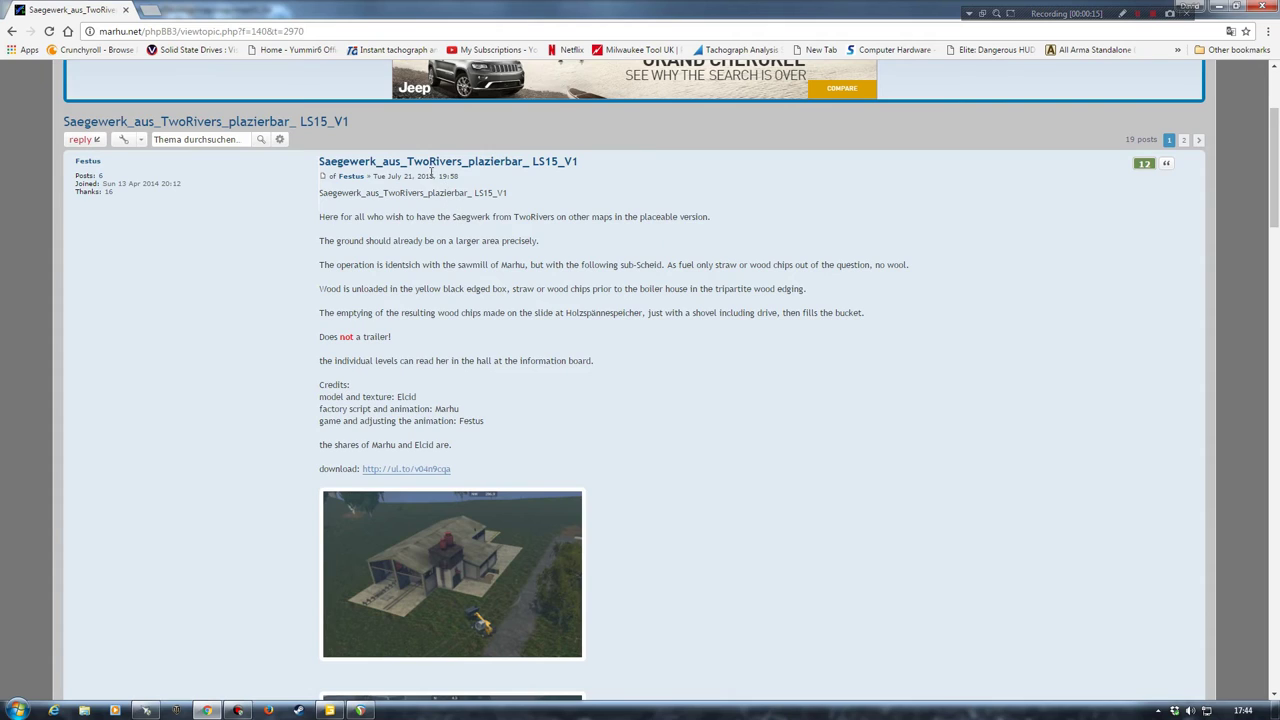
pyautogui.scroll(-2, 728, 389)
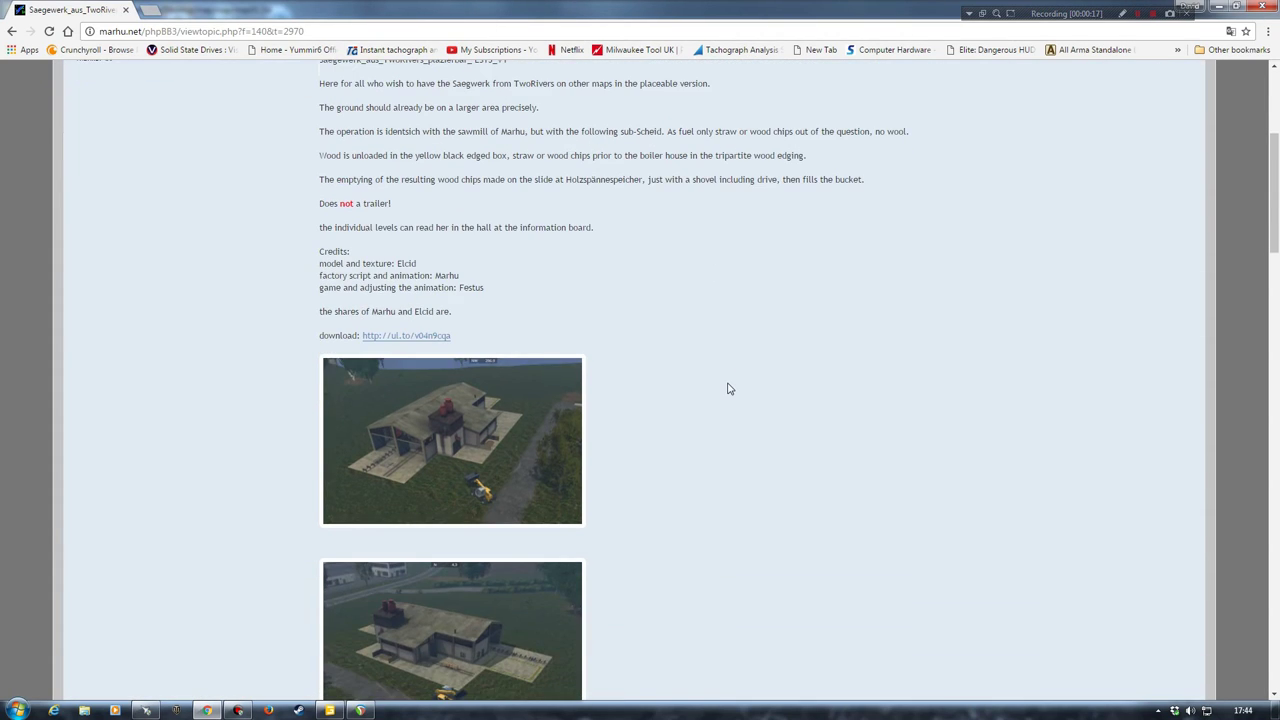
pyautogui.scroll(2, 753, 374)
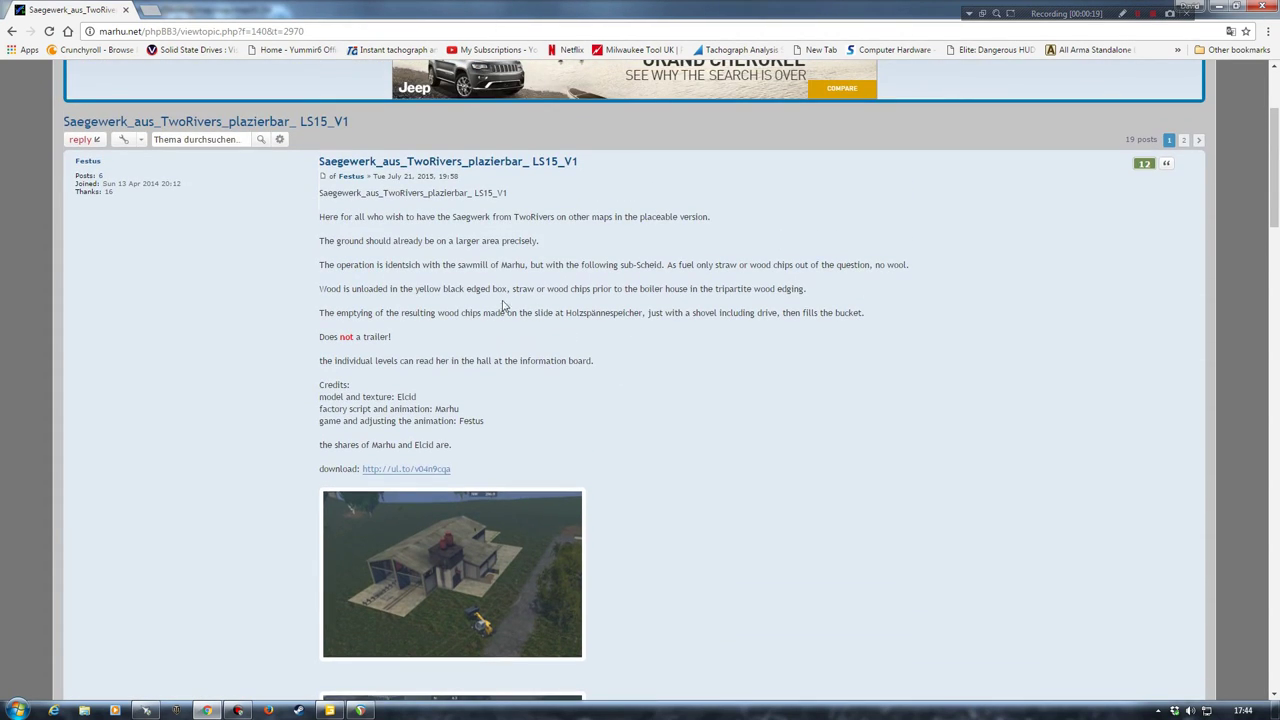
pyautogui.scroll(-1, 760, 399)
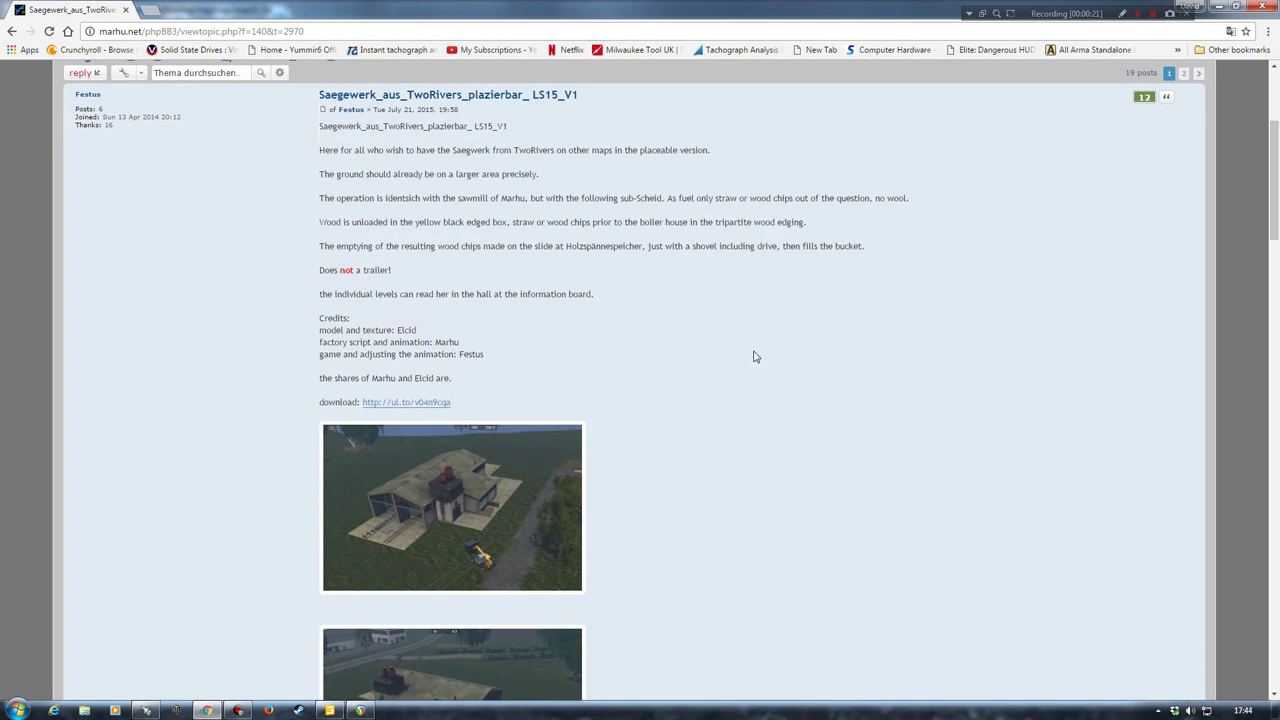
pyautogui.scroll(1, 740, 398)
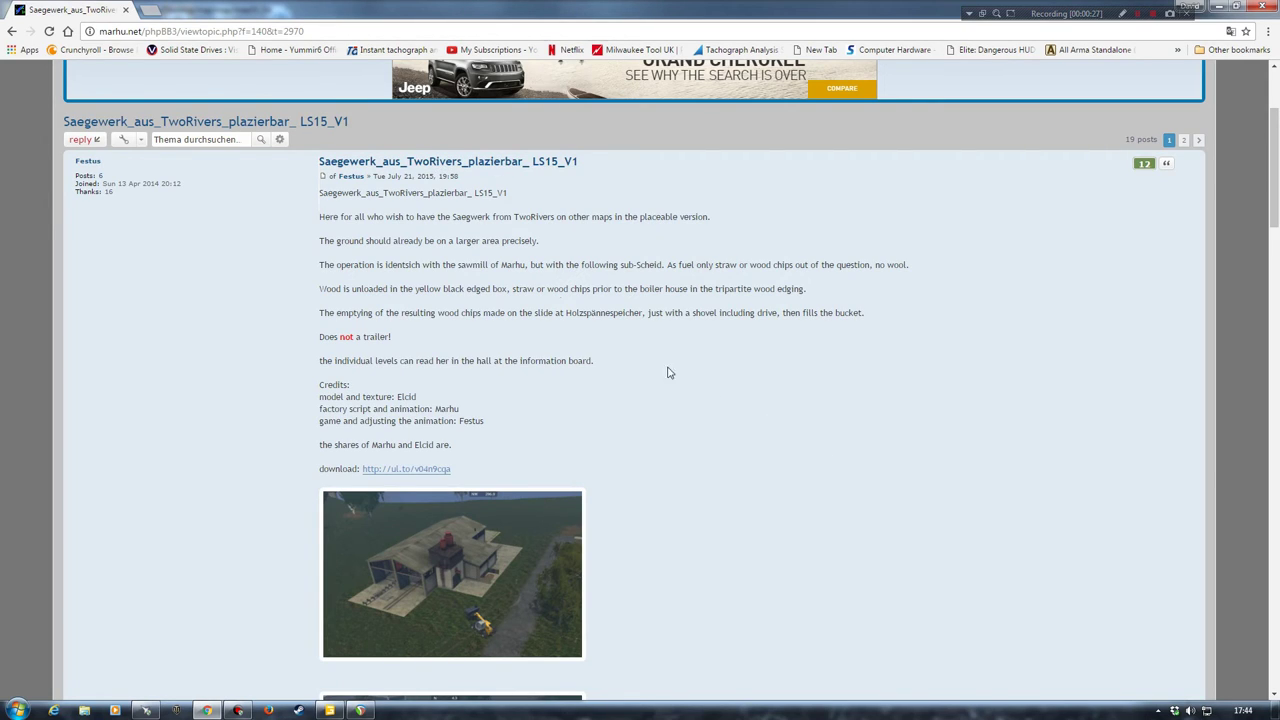
pyautogui.scroll(-4, 740, 418)
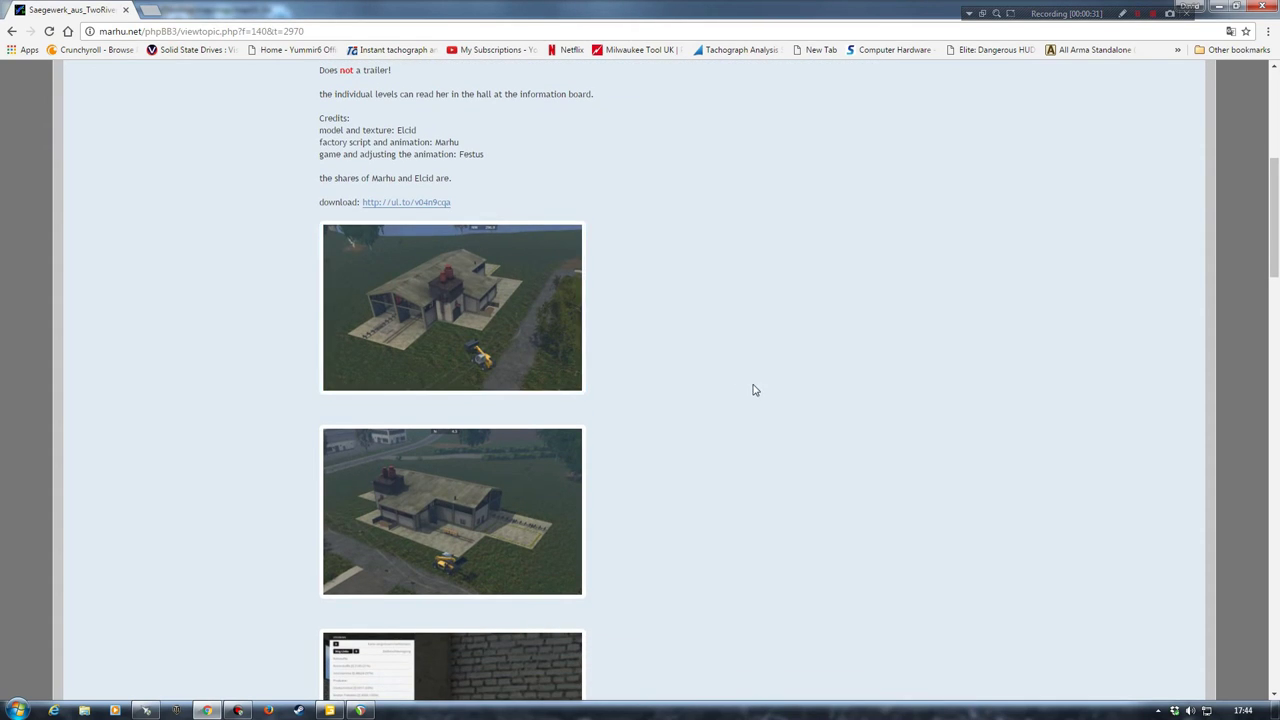
pyautogui.scroll(-4, 745, 380)
pyautogui.scroll(5, 740, 388)
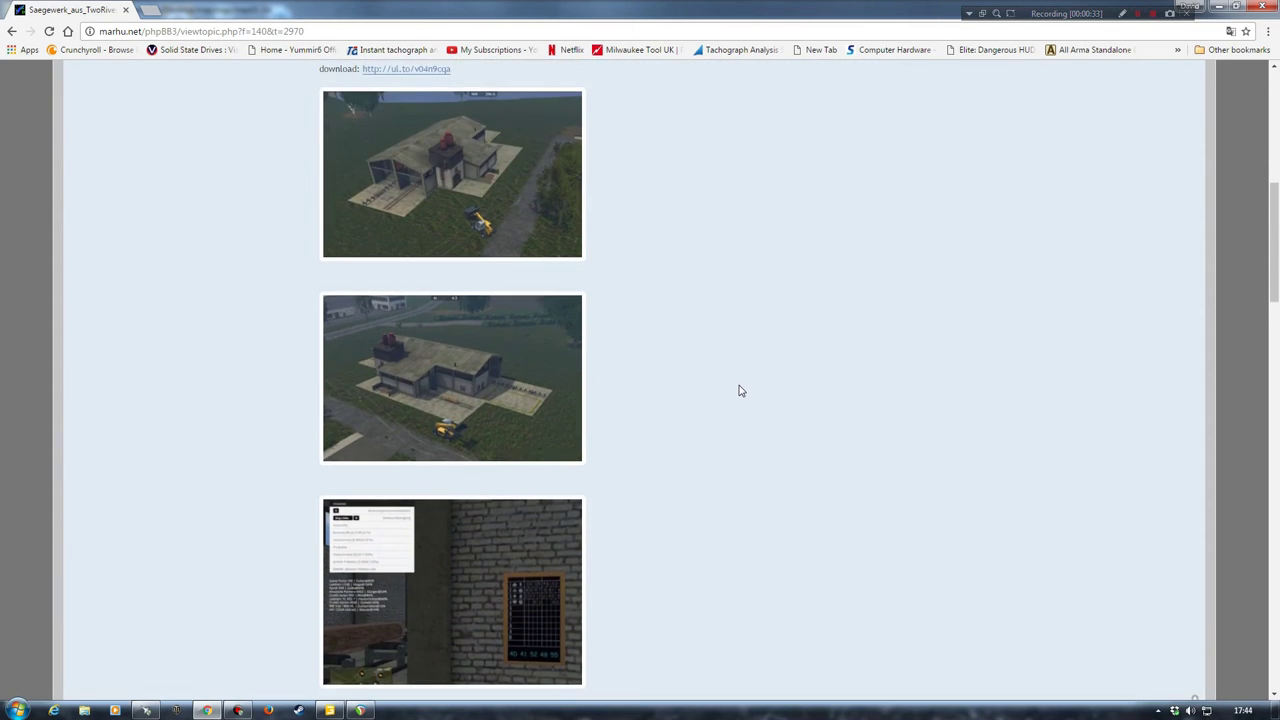
pyautogui.scroll(-2, 764, 396)
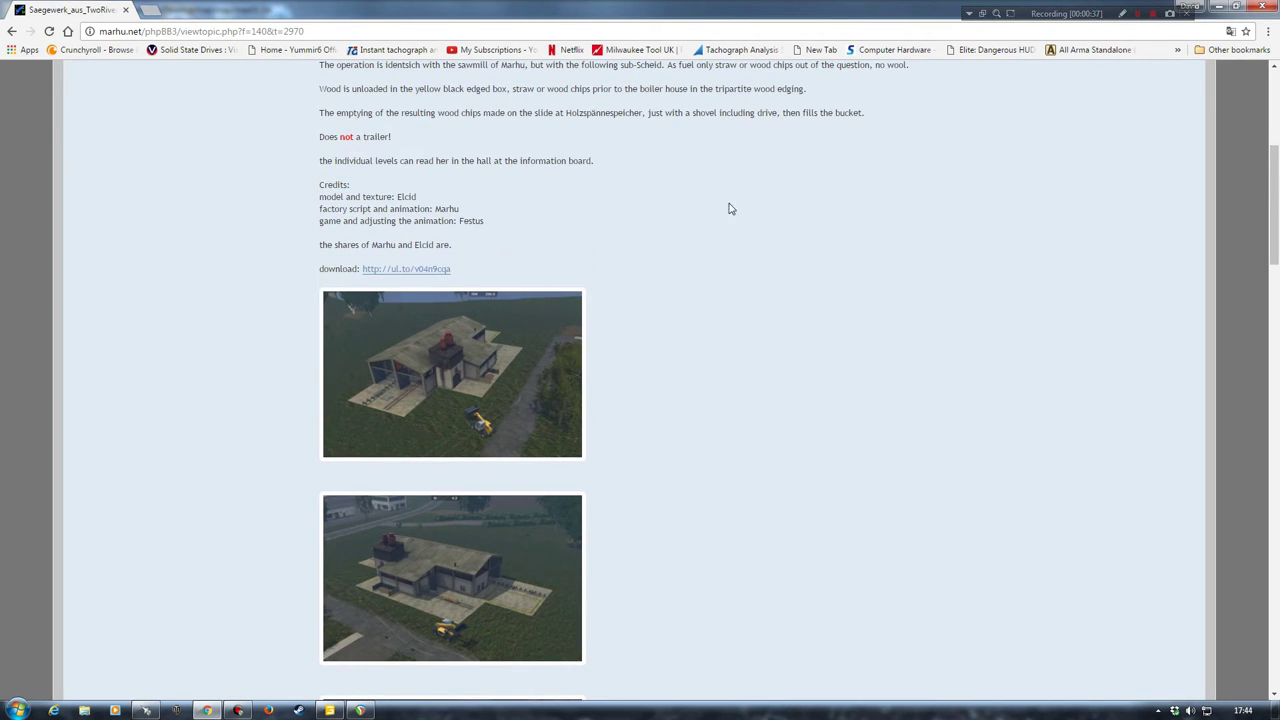
# Step: Clear the open windows from the desktop and open the map folder's map\models\buildings subfolder in Windows Explorer
pyautogui.click(1219, 8)
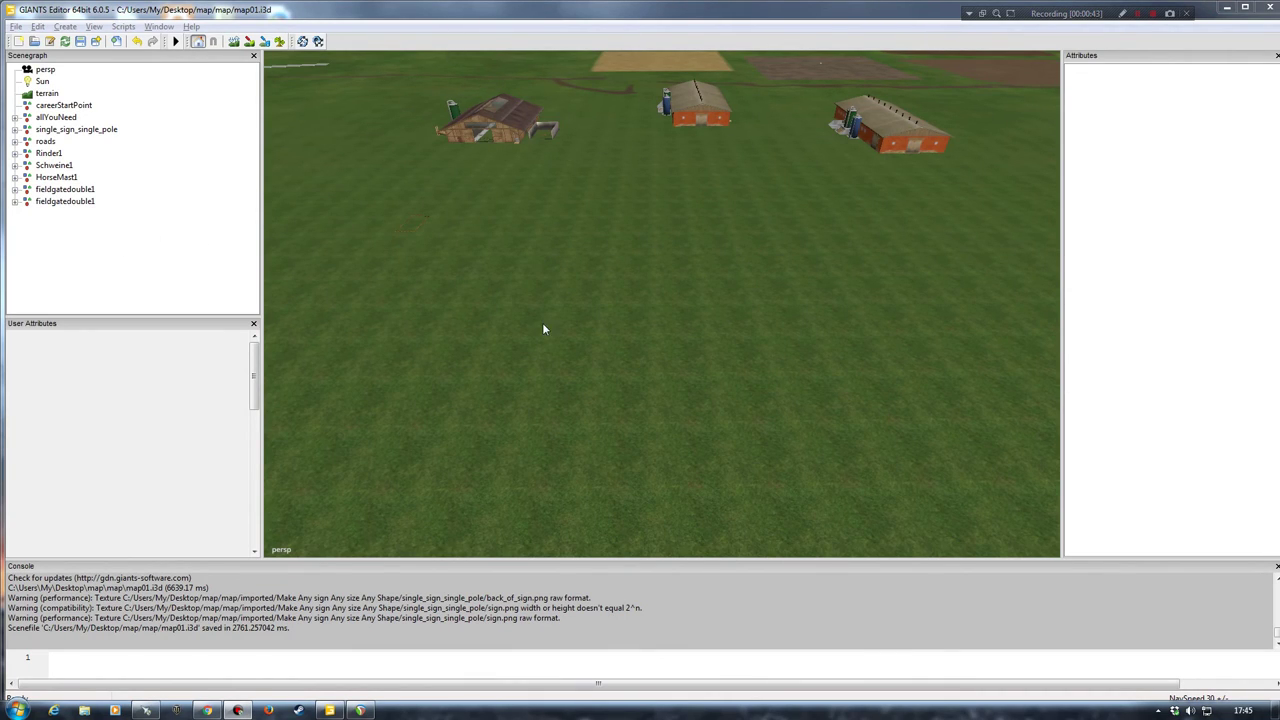
pyautogui.click(1227, 8)
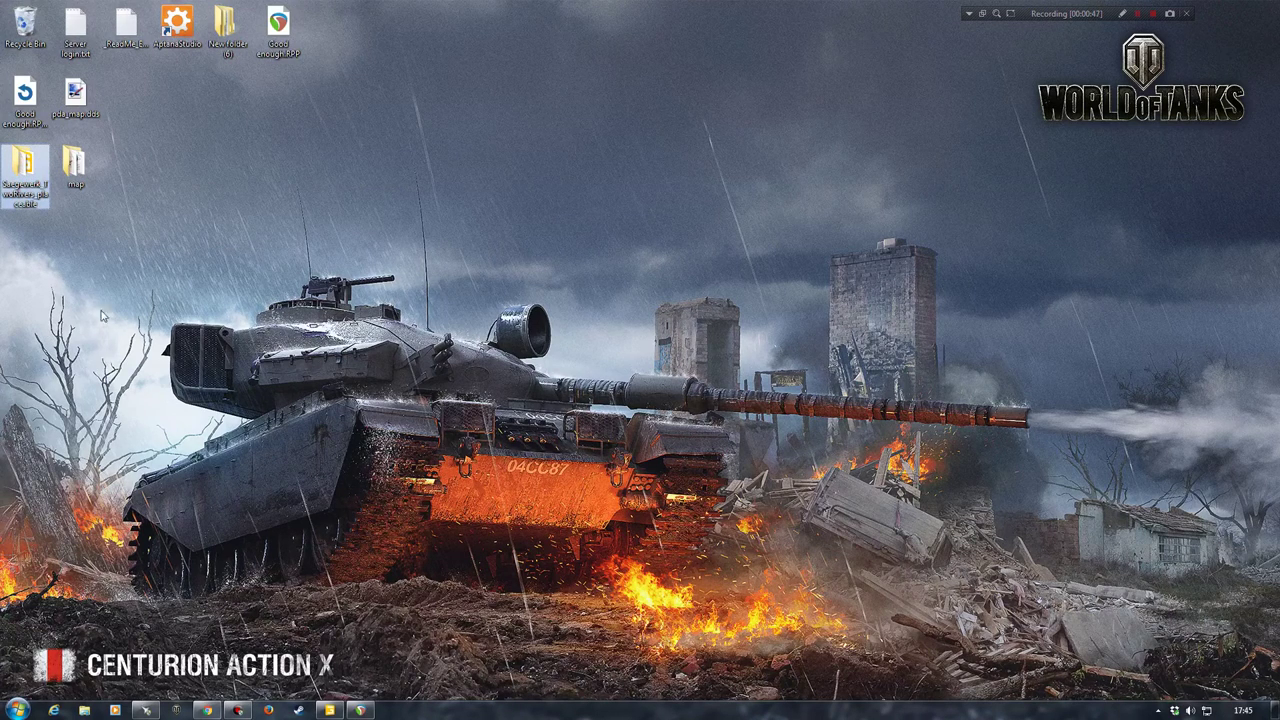
pyautogui.doubleClick(74, 165)
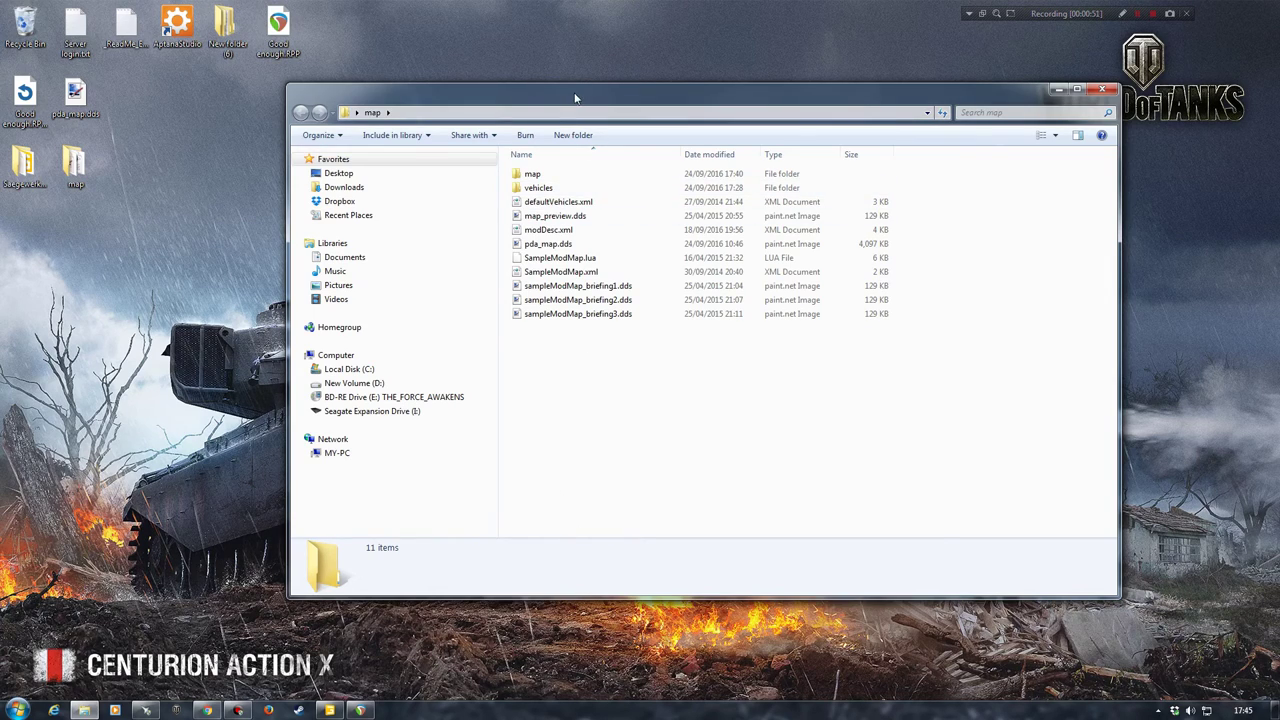
pyautogui.moveTo(572, 87); pyautogui.dragTo(571, 38)
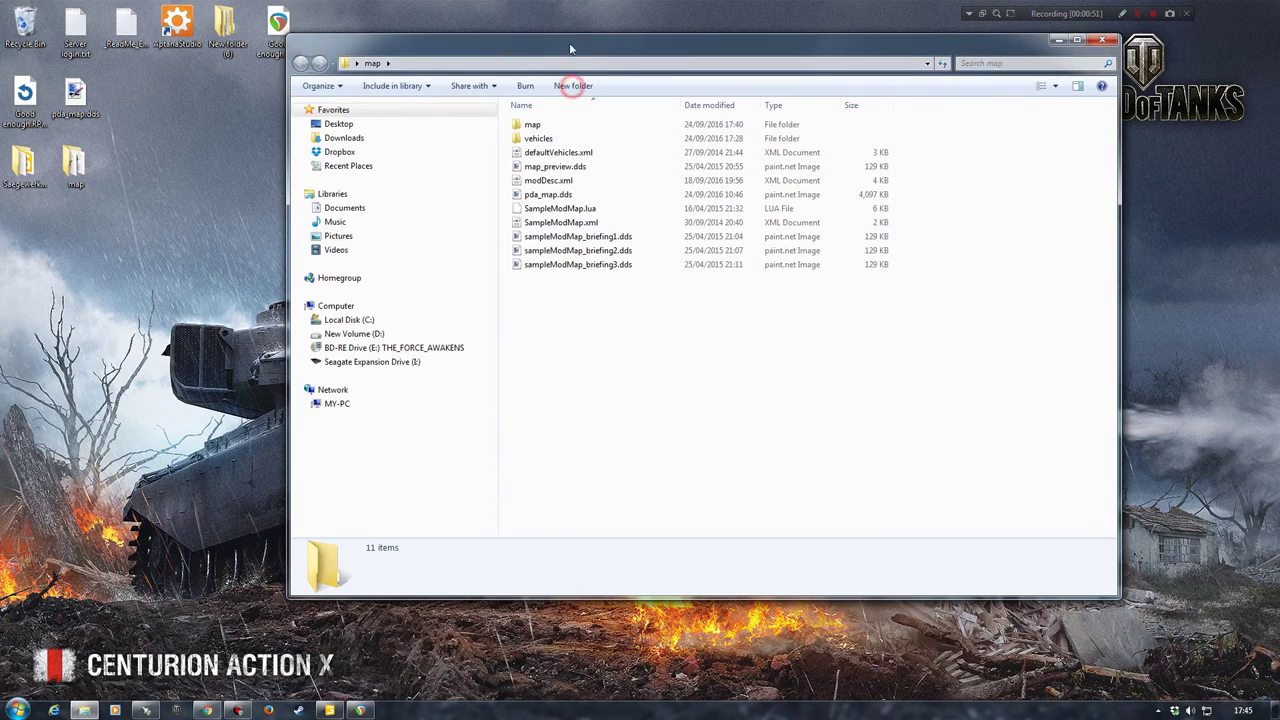
pyautogui.doubleClick(536, 125)
pyautogui.doubleClick(536, 166)
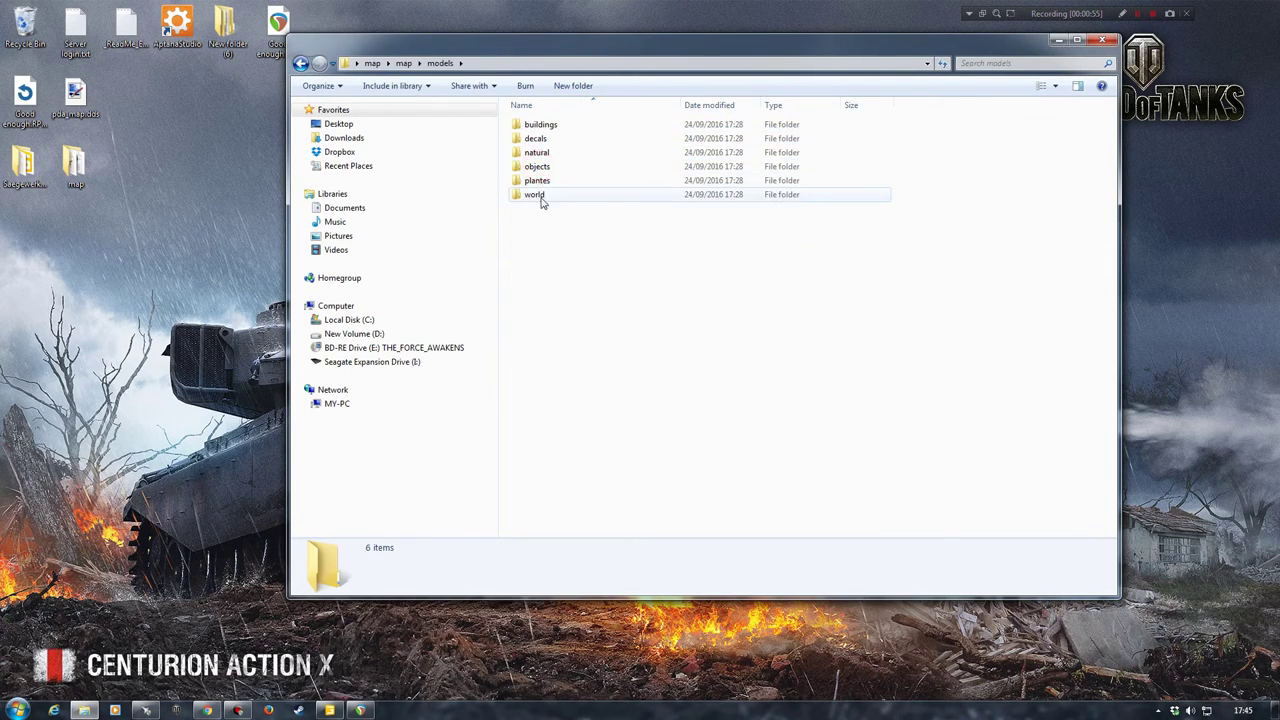
pyautogui.doubleClick(536, 125)
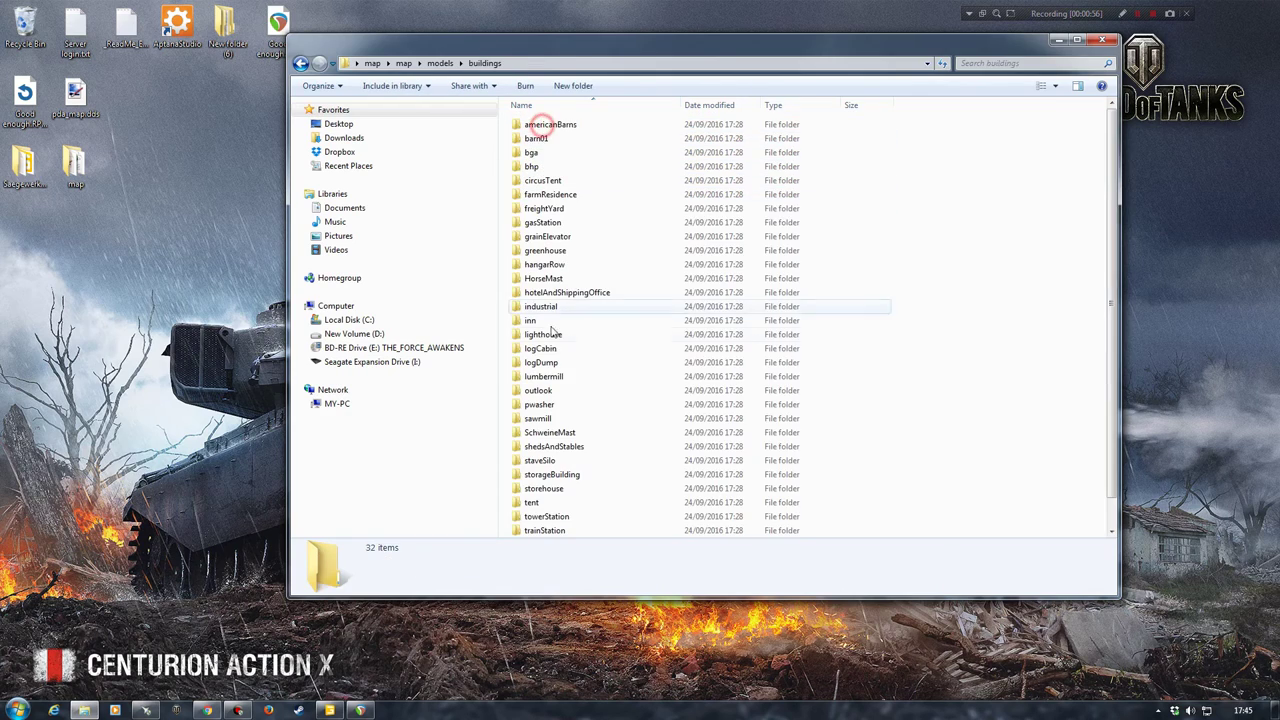
# Step: Copy the Saegewerk_TwoRivers_placeable folder from the desktop into the buildings folder and refresh the listing
pyautogui.click(40, 185)
pyautogui.click(512, 50)
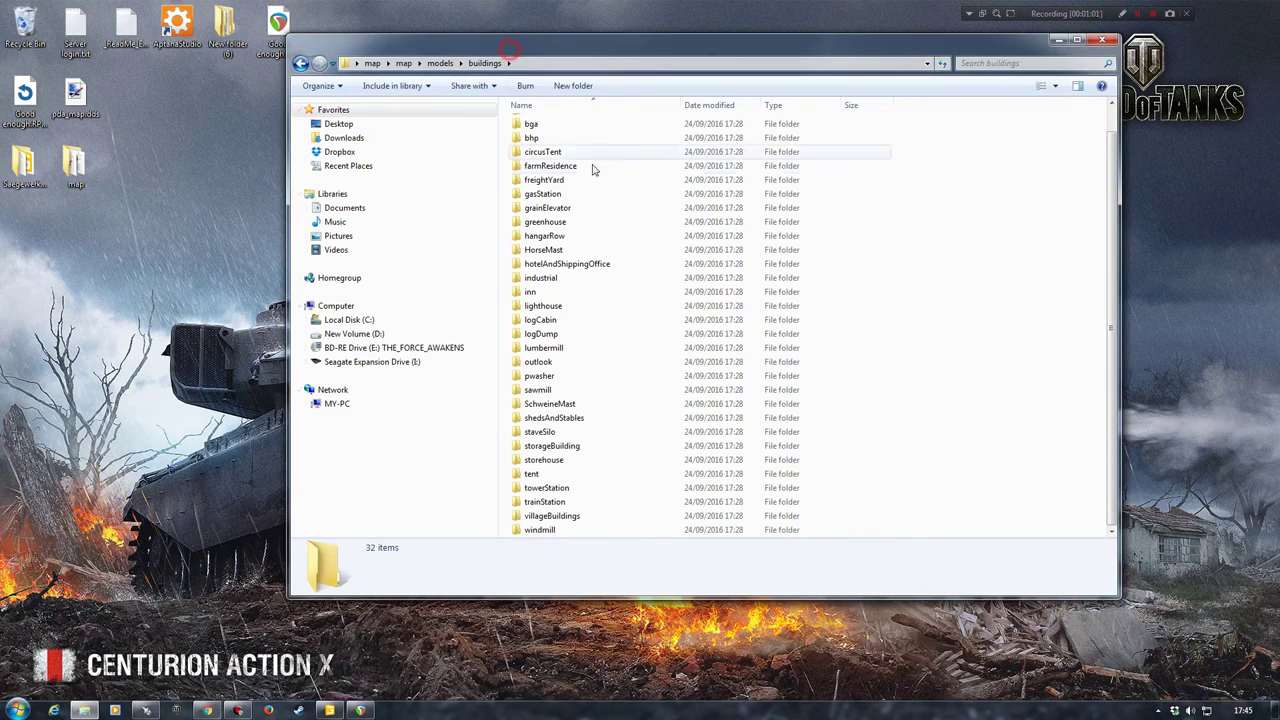
pyautogui.hotkey('ctrl', 'v')
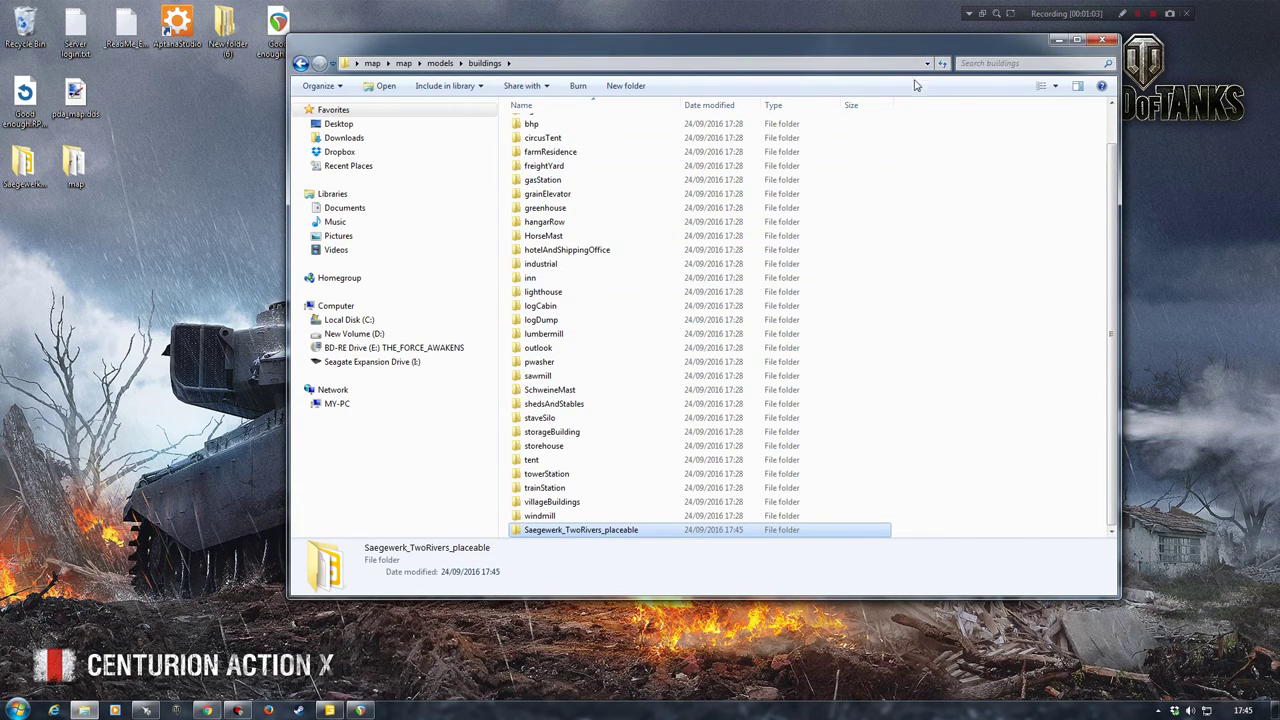
pyautogui.click(941, 63)
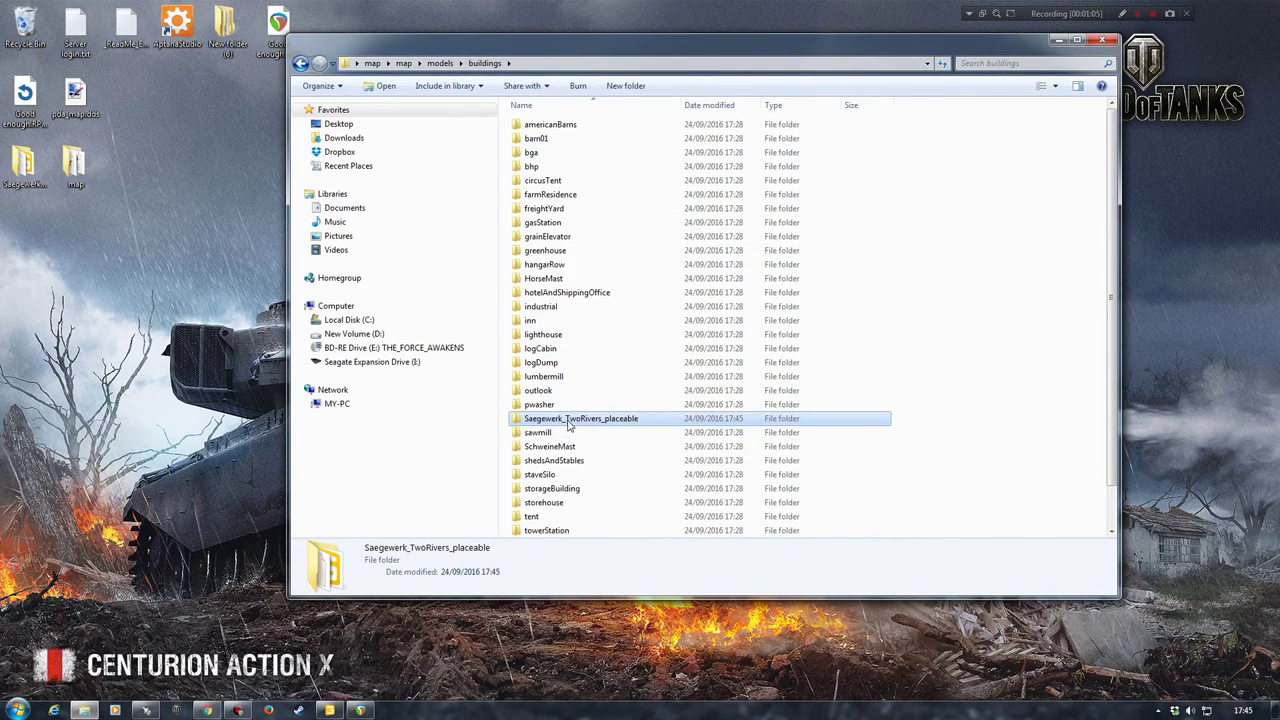
# Step: Rename the copied Saegewerk_TwoRivers_placeable folder in buildings as Saegewerk
pyautogui.click(560, 420)
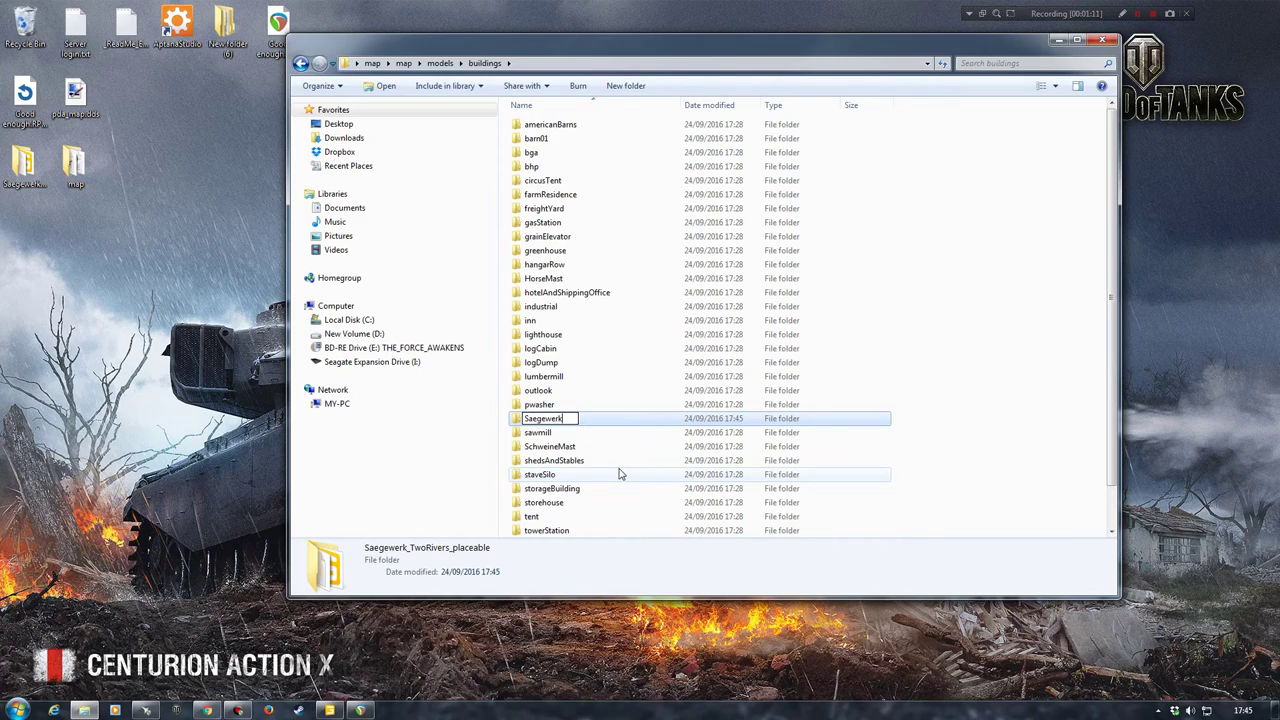
pyautogui.write('Saegewerk')
pyautogui.press('Return')
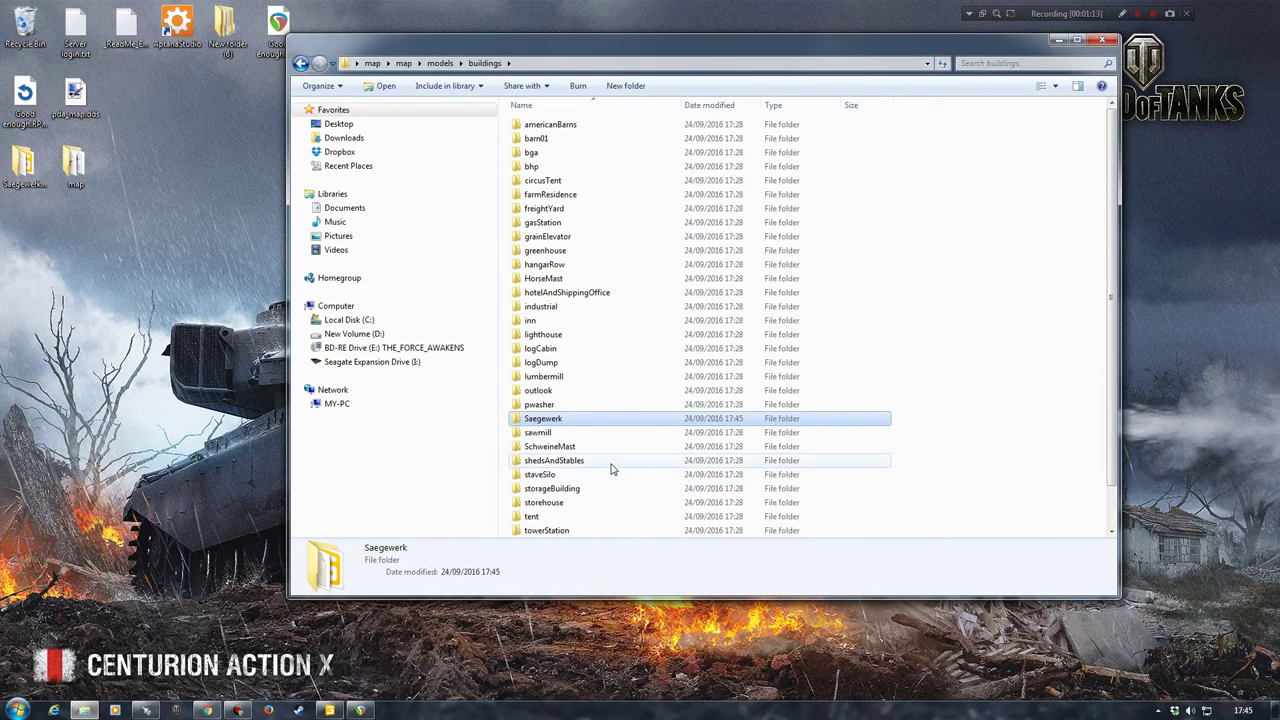
# Step: Rename the copied sawmill folder in buildings as woodwork
pyautogui.click(548, 422)
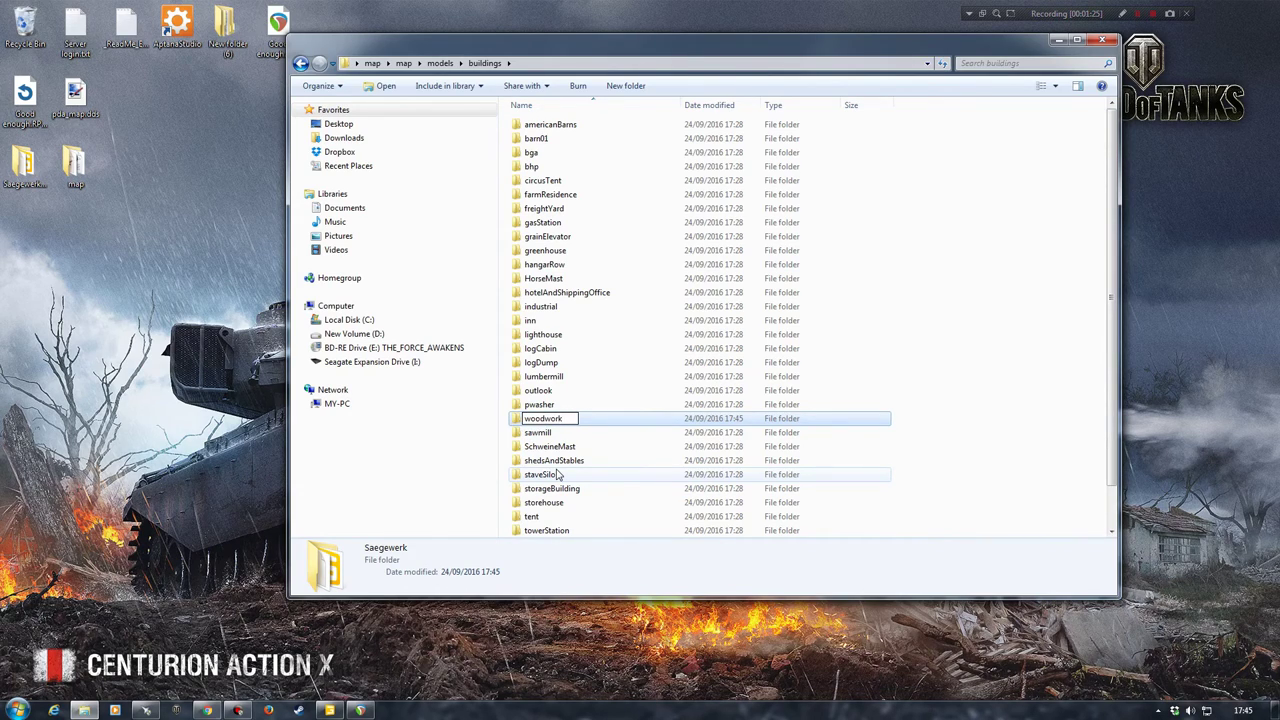
pyautogui.write('woodwork')
pyautogui.press('Return')
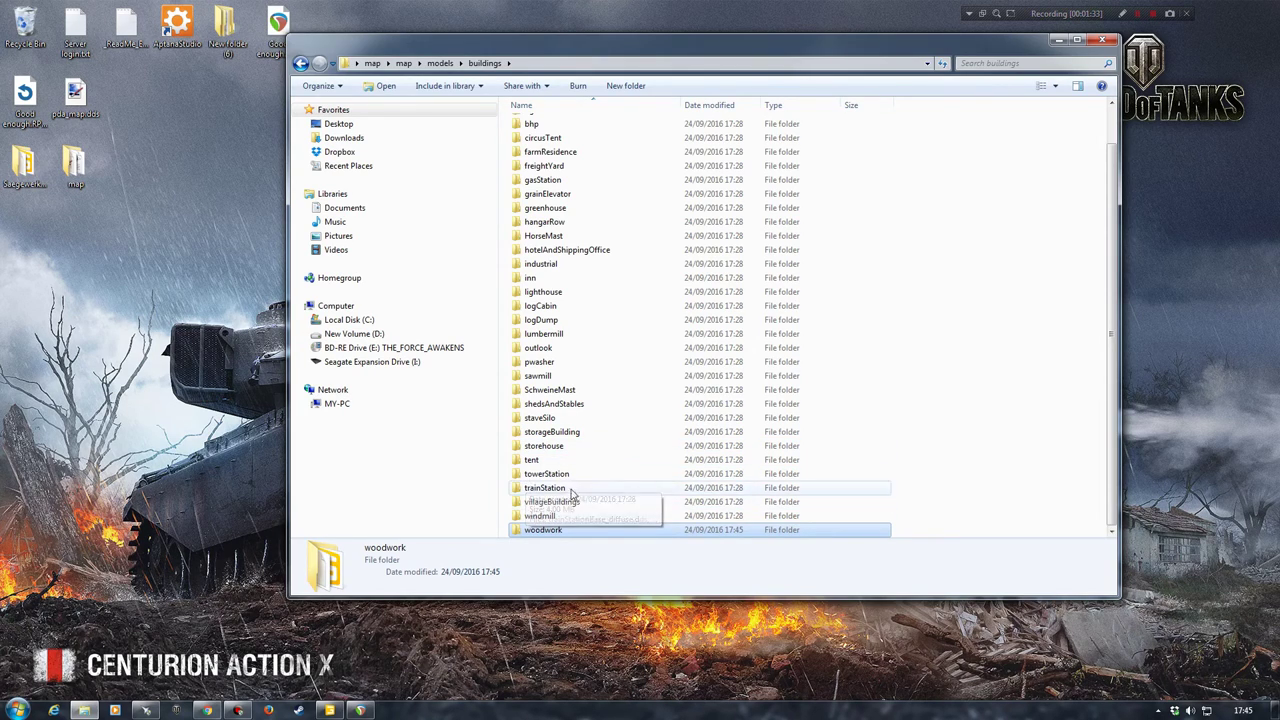
pyautogui.click(26, 170)
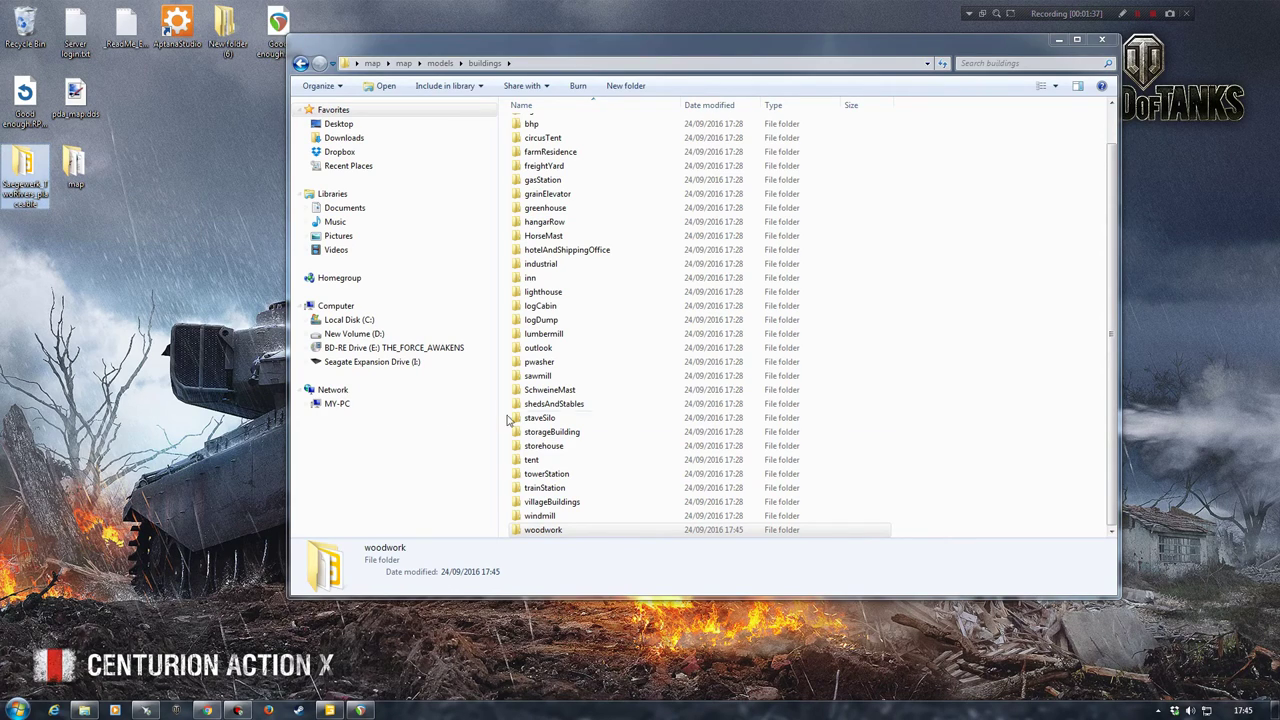
pyautogui.click(588, 391)
pyautogui.click(560, 530)
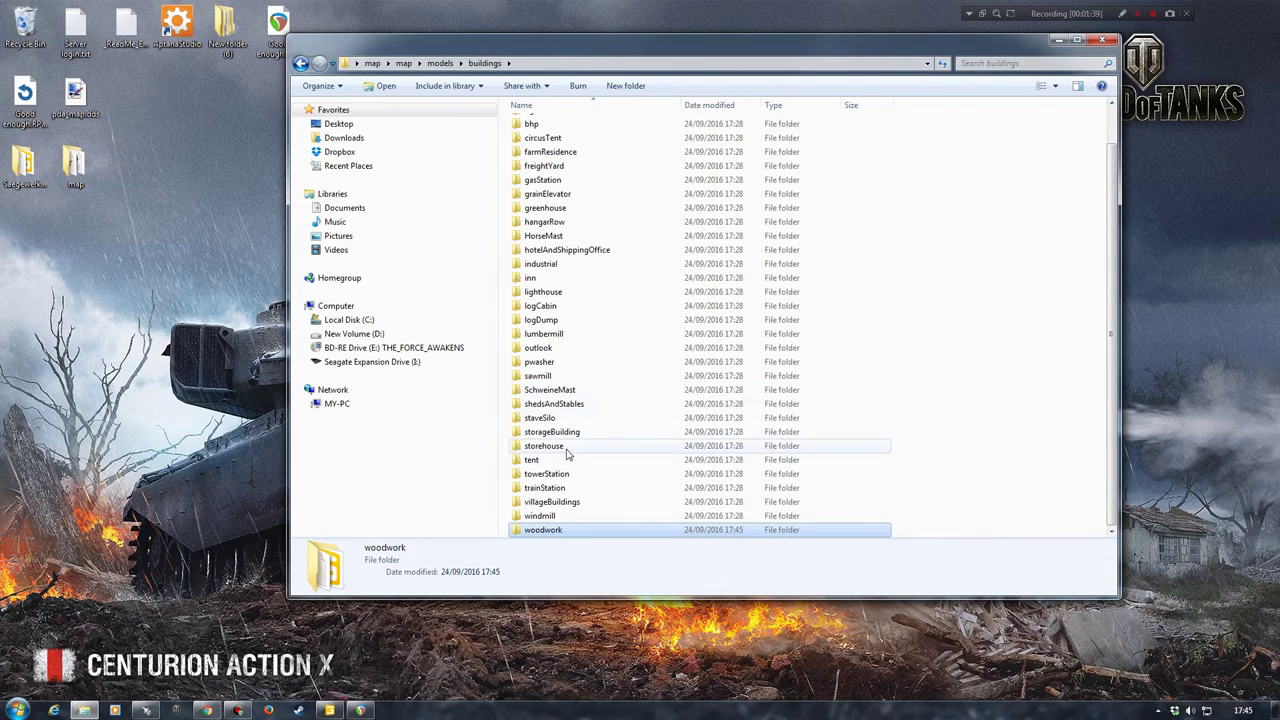
pyautogui.click(26, 190)
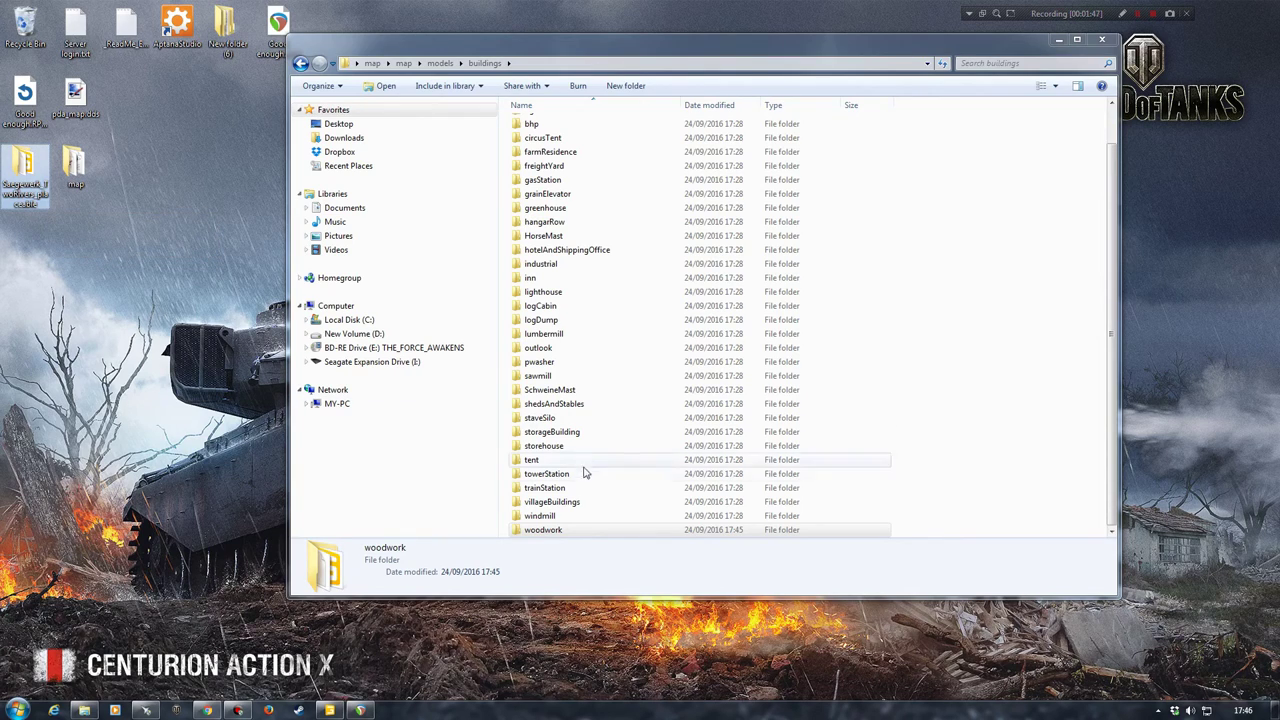
pyautogui.click(548, 532)
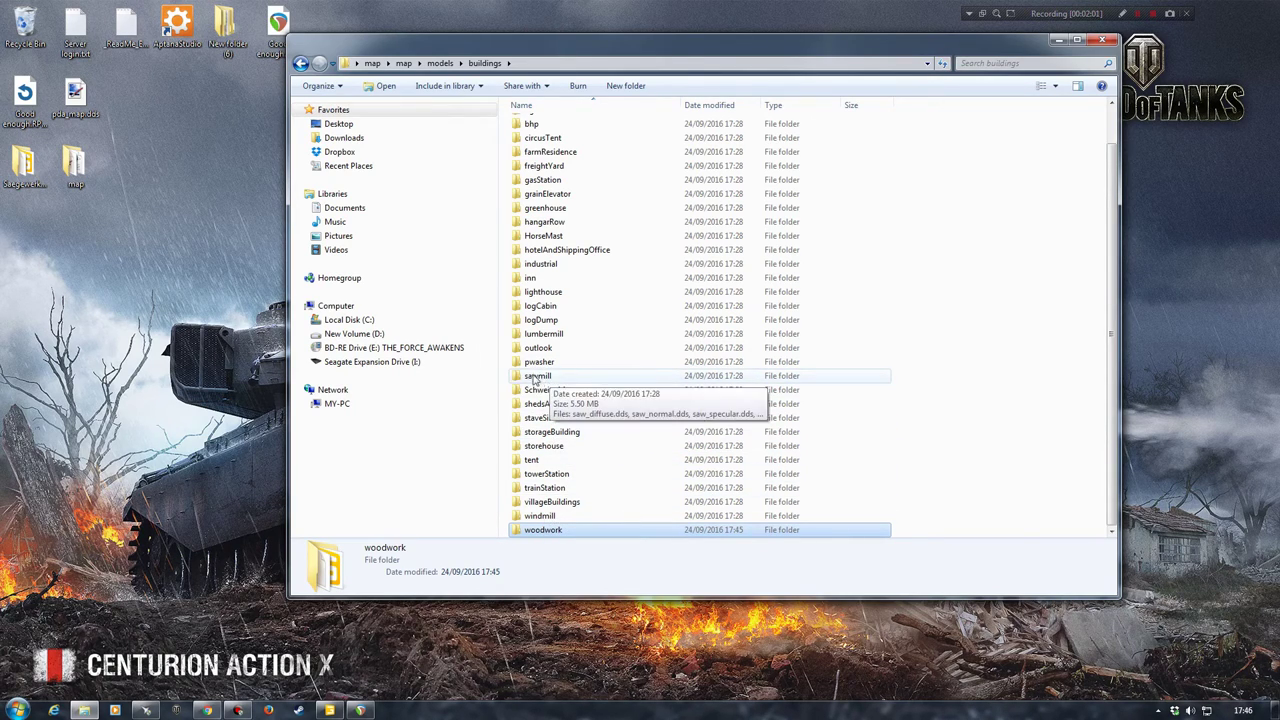
# Step: Review the contents of the map's imported folder, and return to the woodwork folder's location in models\buildings
pyautogui.press('BackSpace')
pyautogui.press('BackSpace')
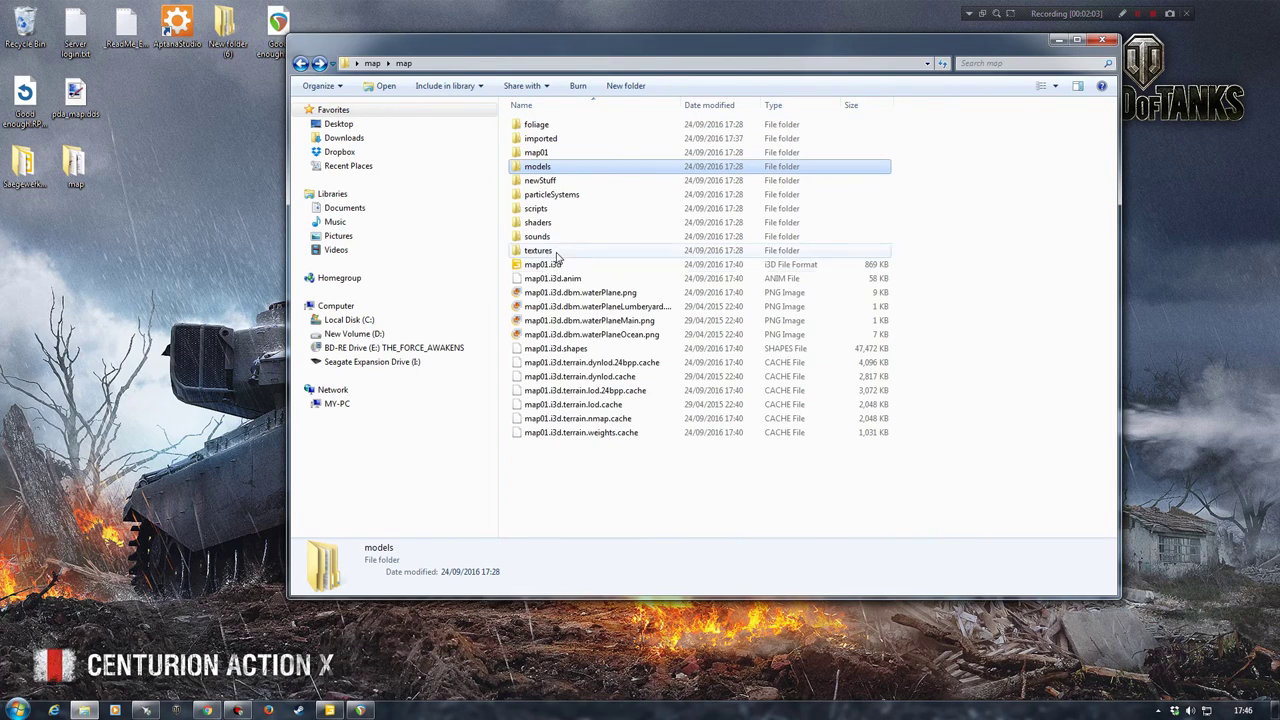
pyautogui.doubleClick(541, 138)
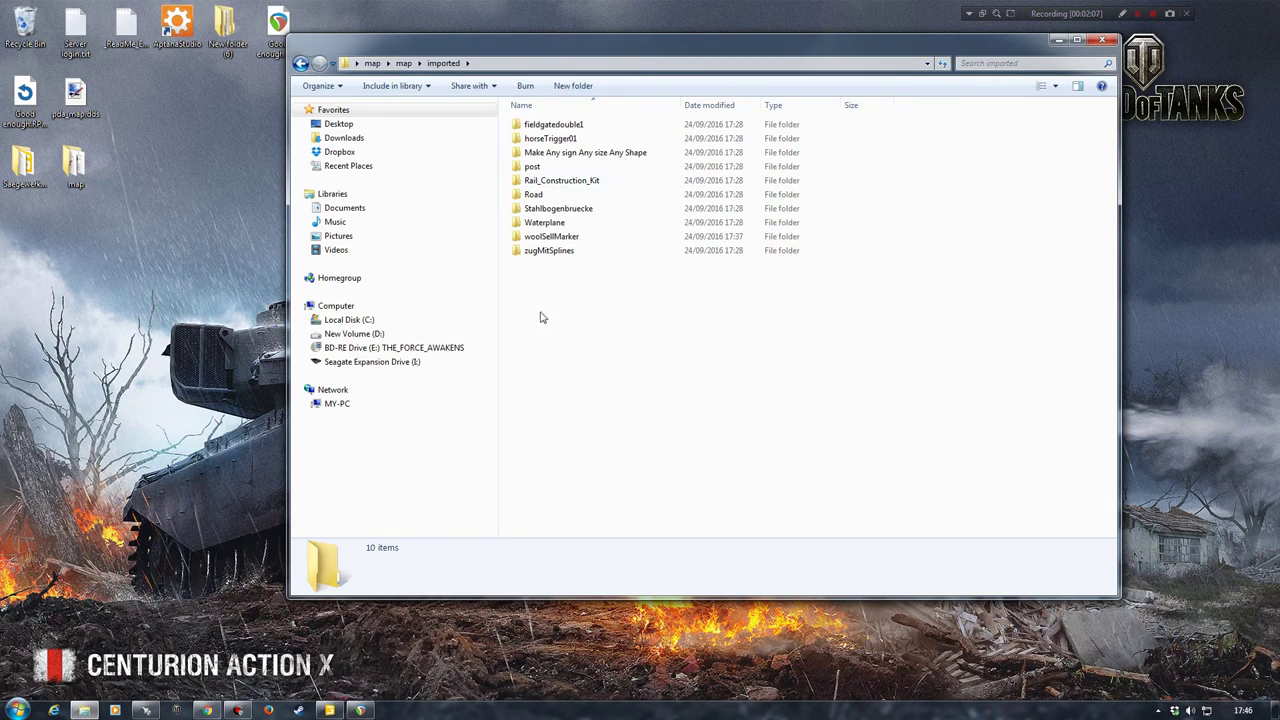
pyautogui.press('BackSpace')
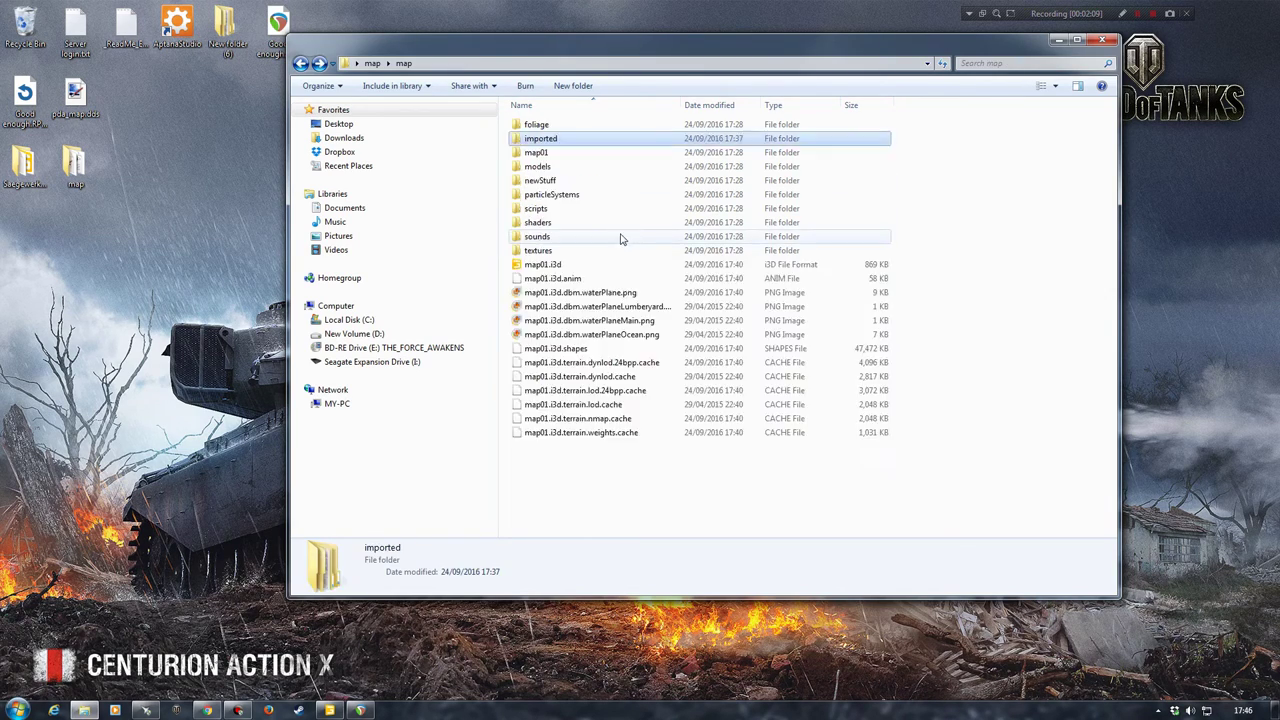
pyautogui.press('BackSpace')
pyautogui.doubleClick(531, 125)
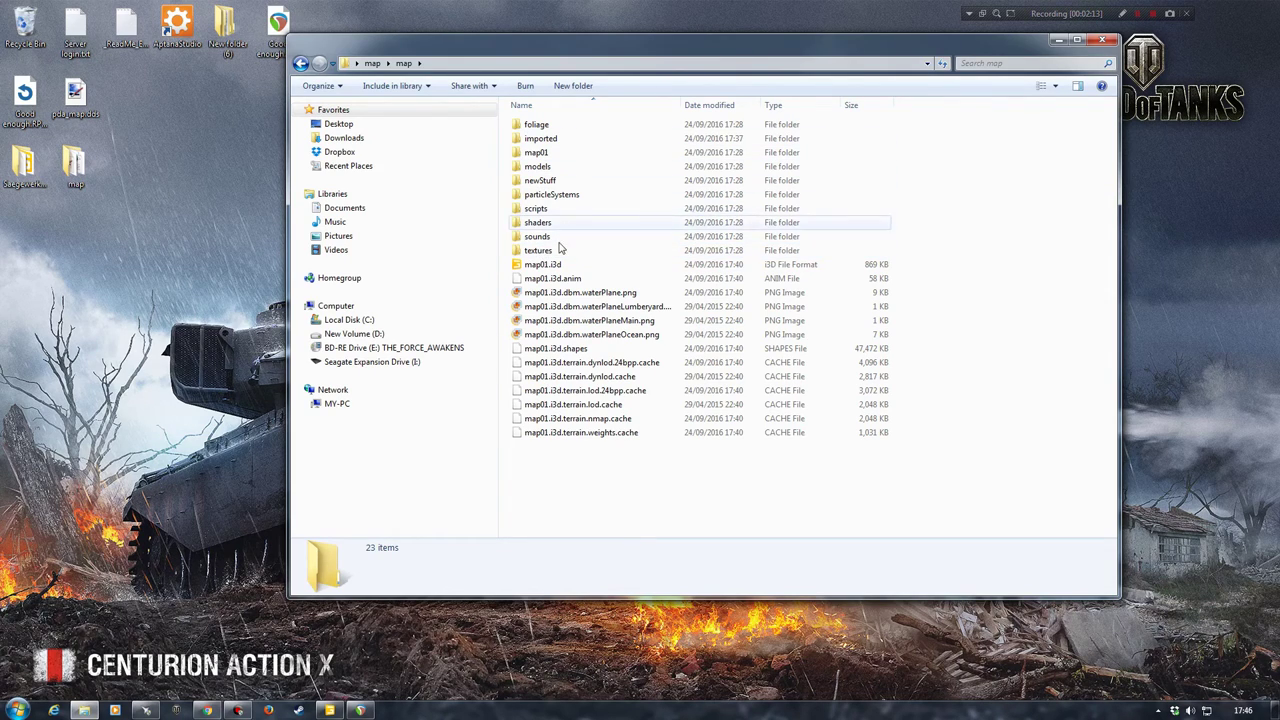
pyautogui.doubleClick(536, 138)
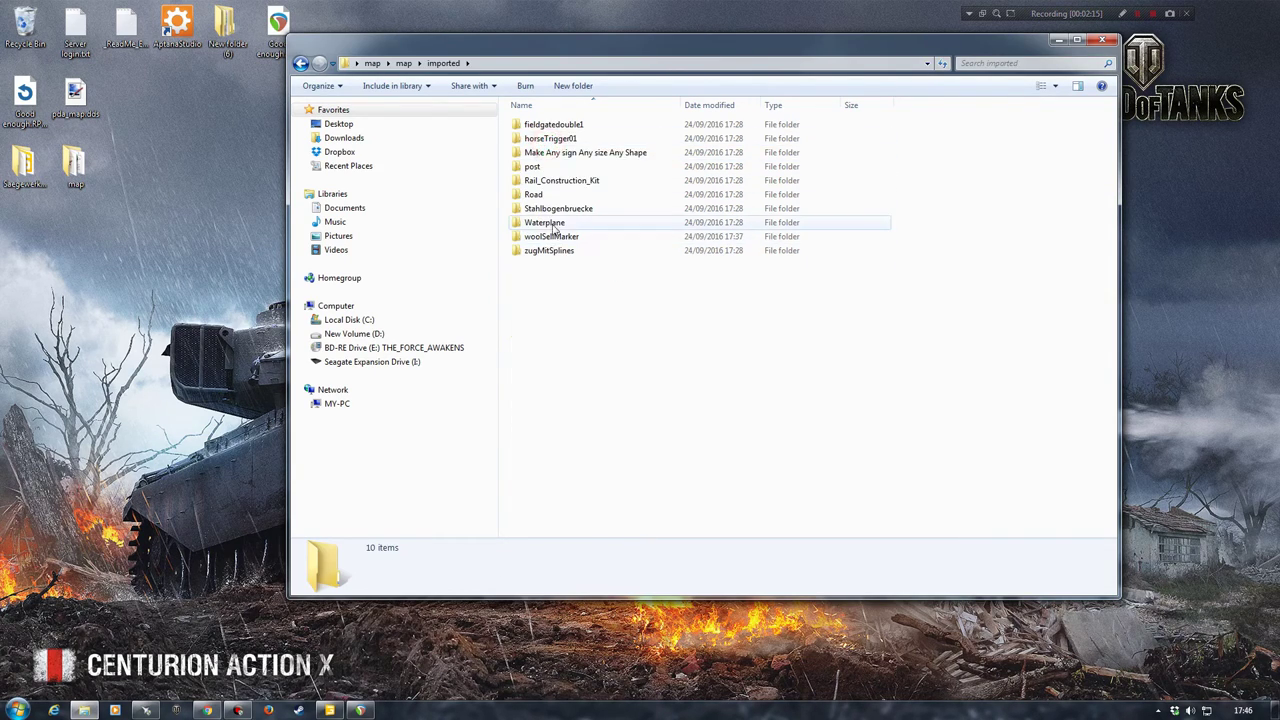
pyautogui.press('BackSpace')
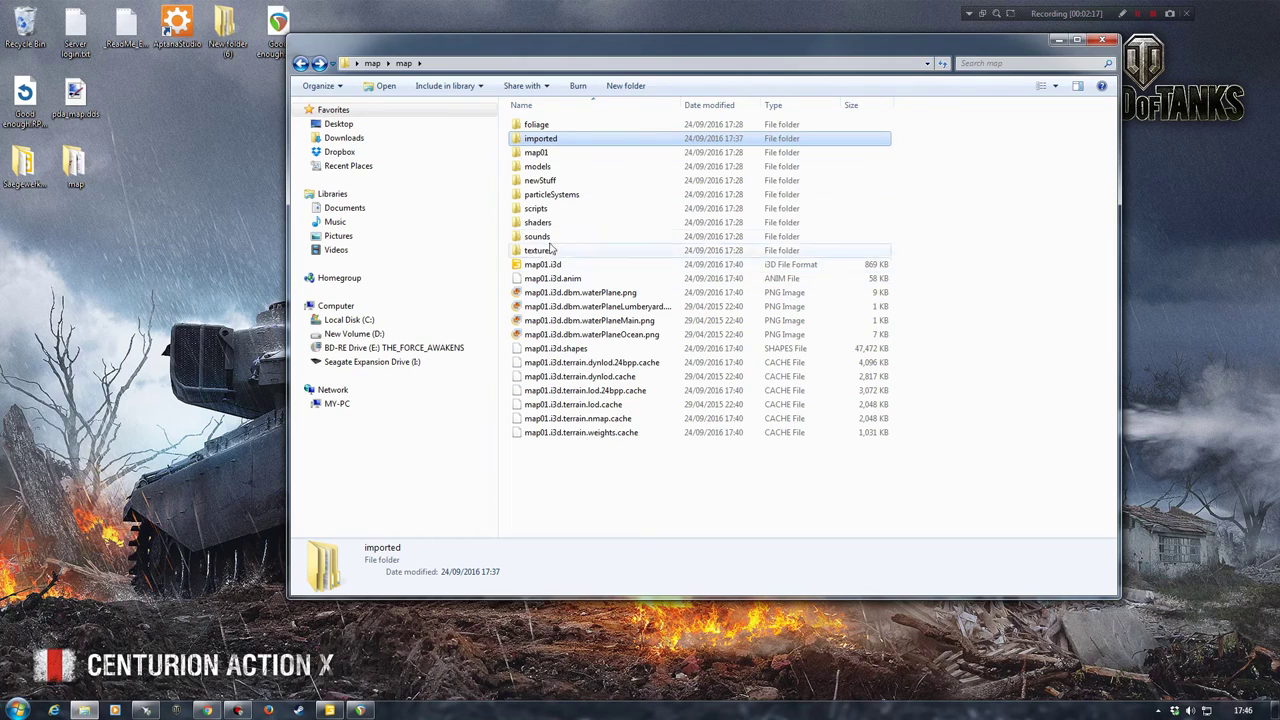
pyautogui.doubleClick(538, 167)
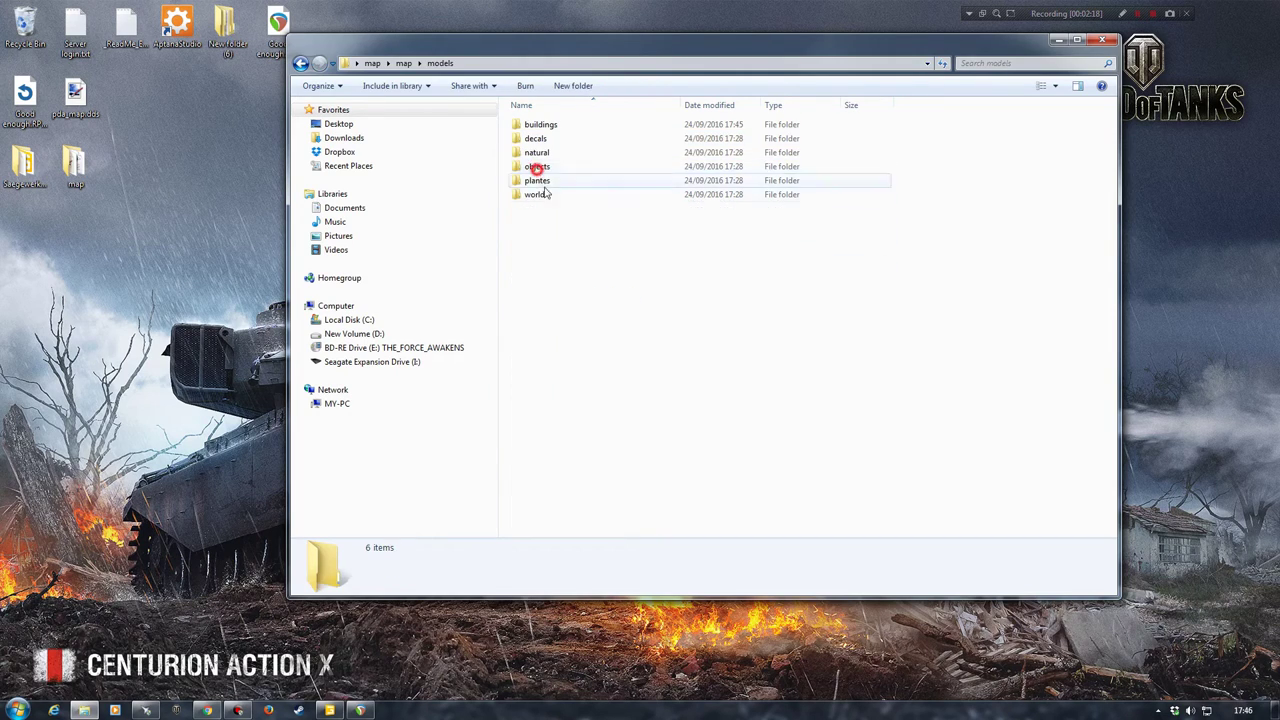
pyautogui.doubleClick(538, 124)
pyautogui.scroll(-1, 564, 458)
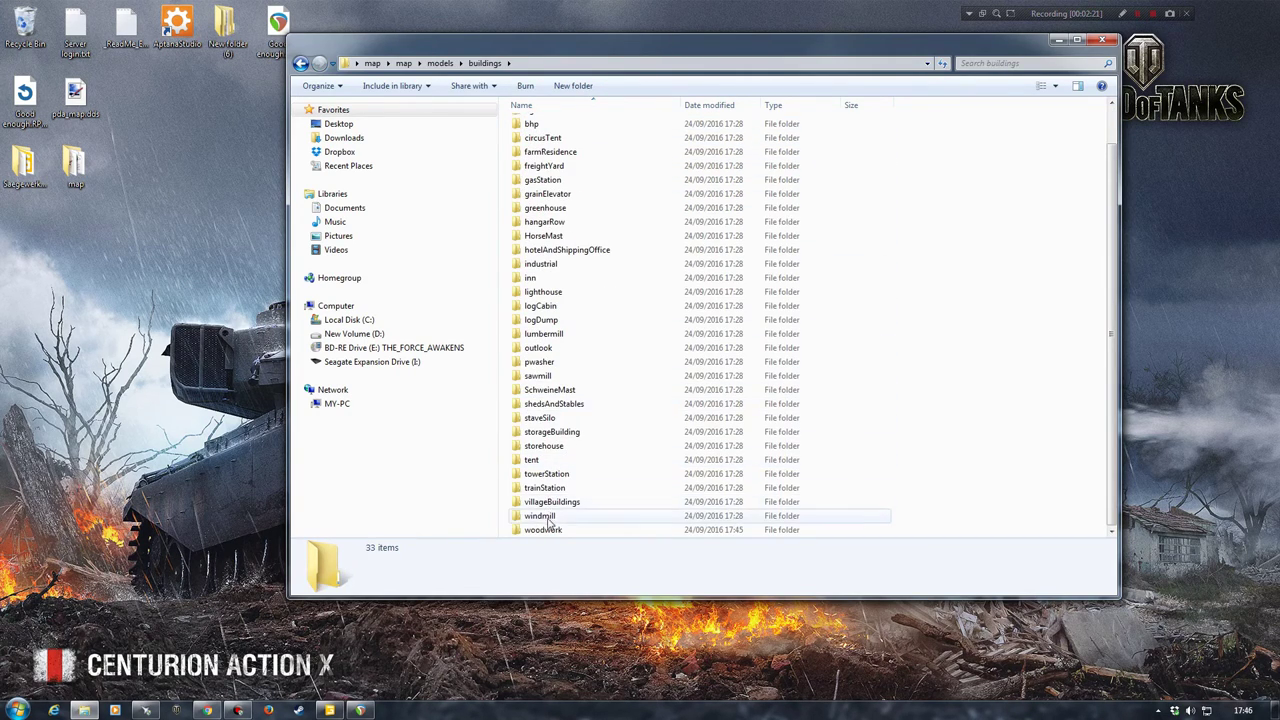
# Step: Switch to GIANTS Editor and import Saegewerk.i3d from the desktop map's map\models\buildings\woodwork folder
pyautogui.click(329, 709)
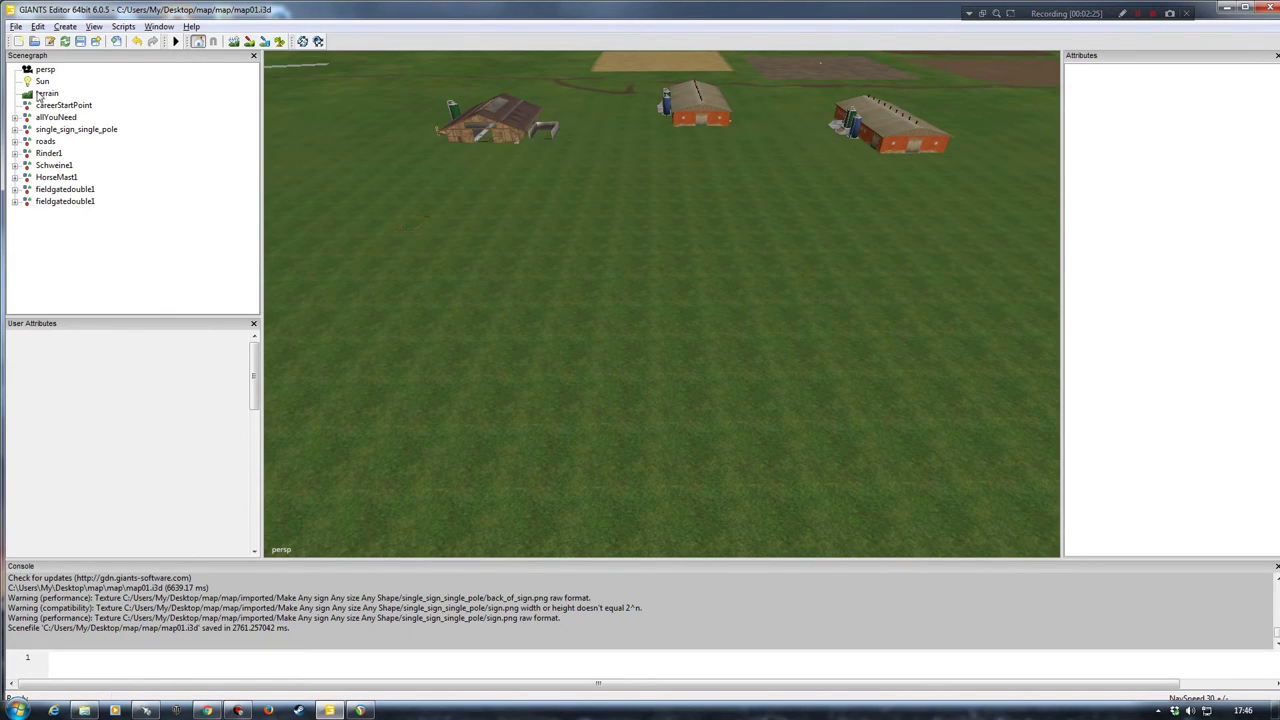
pyautogui.click(15, 27)
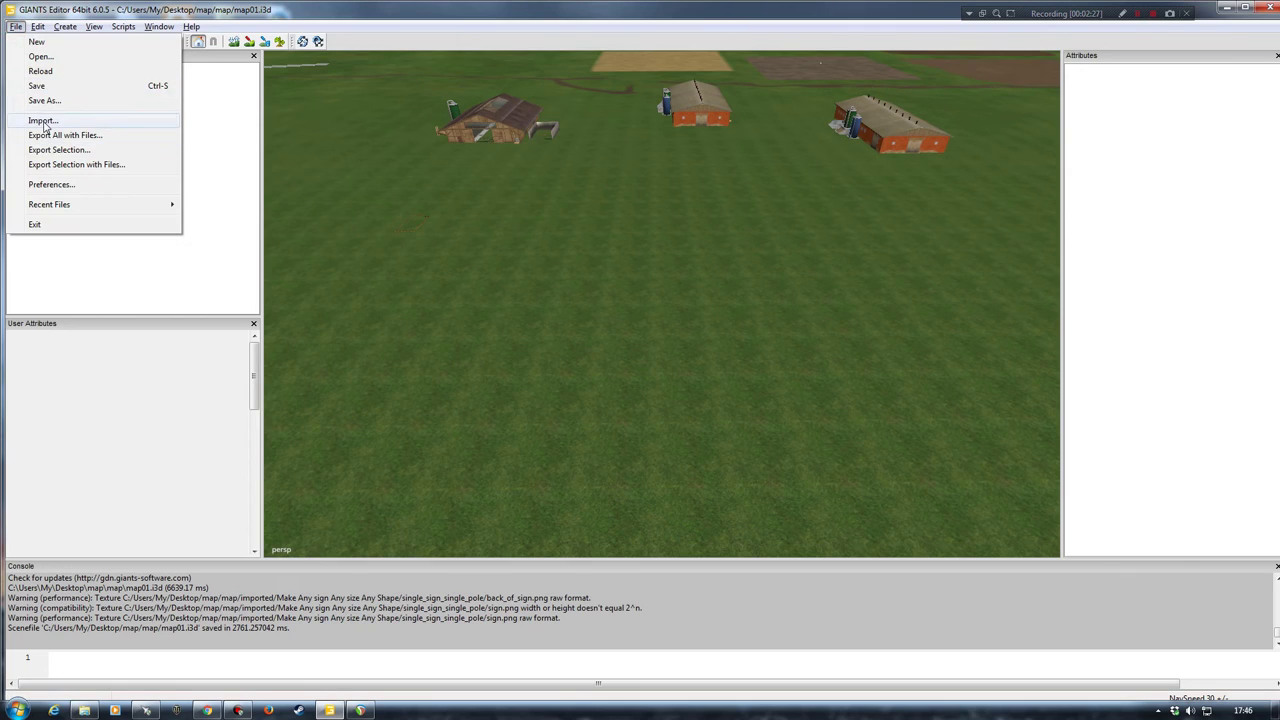
pyautogui.click(43, 121)
pyautogui.click(58, 125)
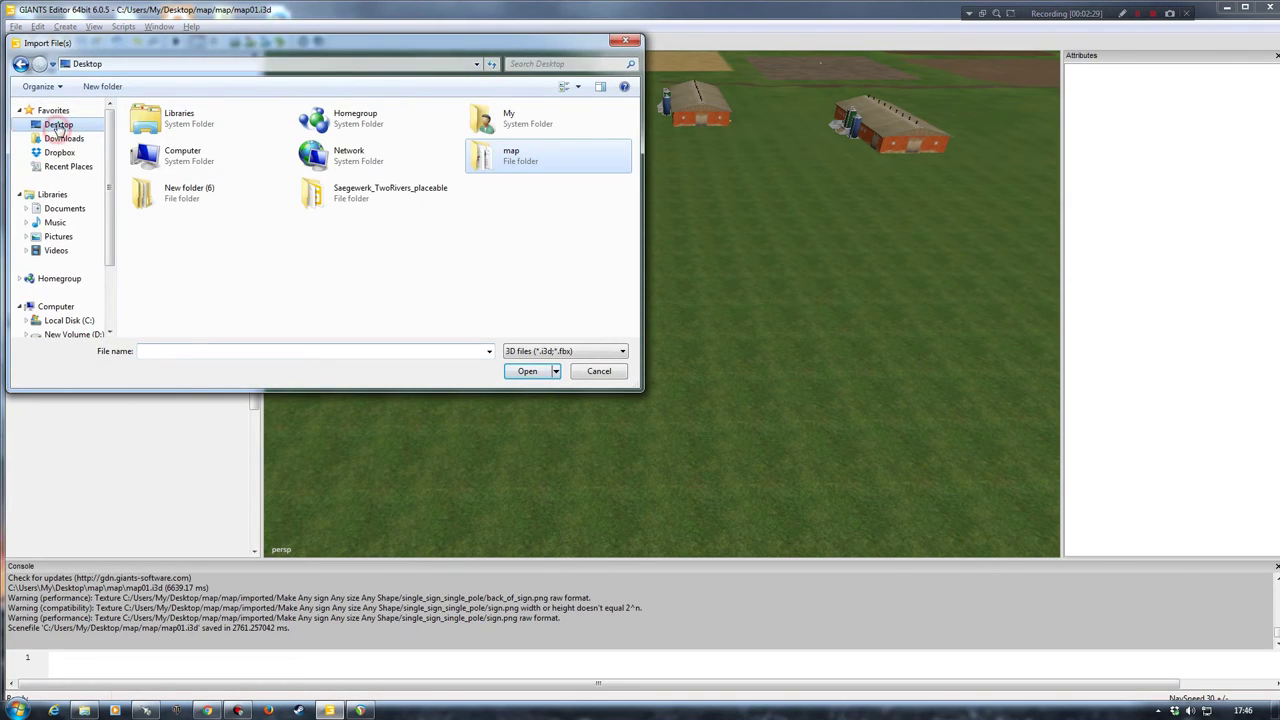
pyautogui.doubleClick(480, 155)
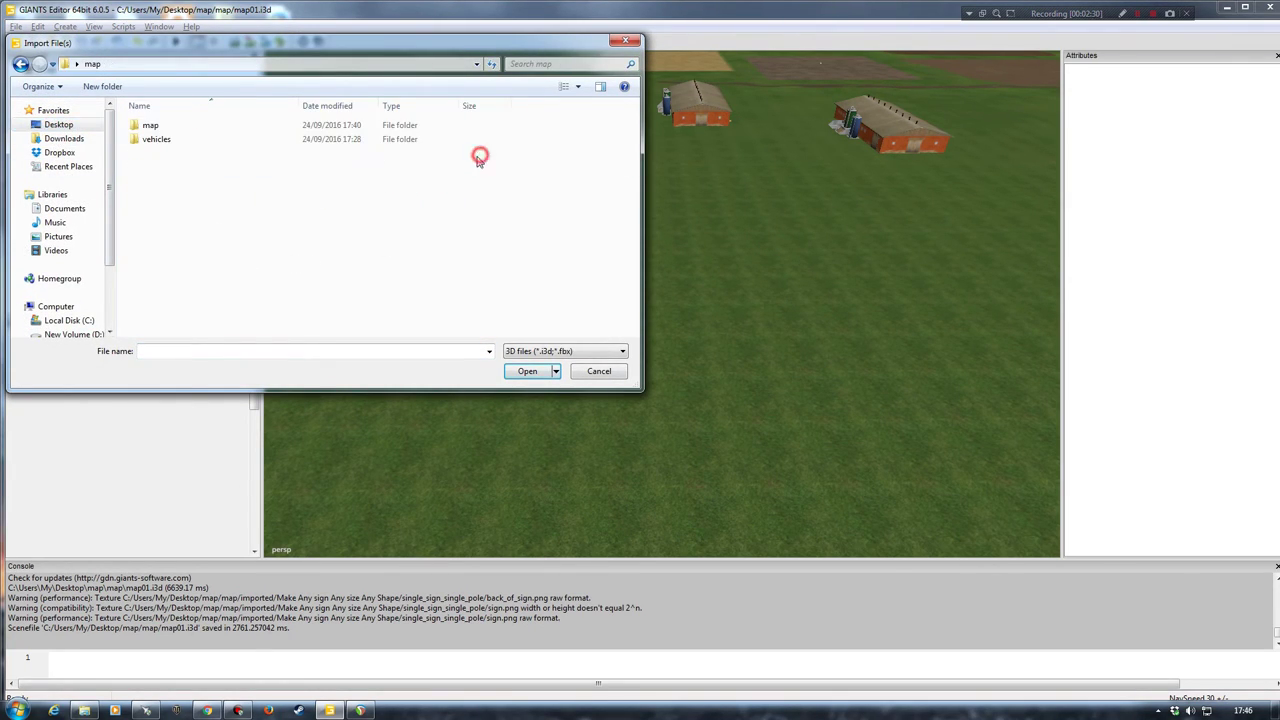
pyautogui.click(148, 124)
pyautogui.click(158, 154)
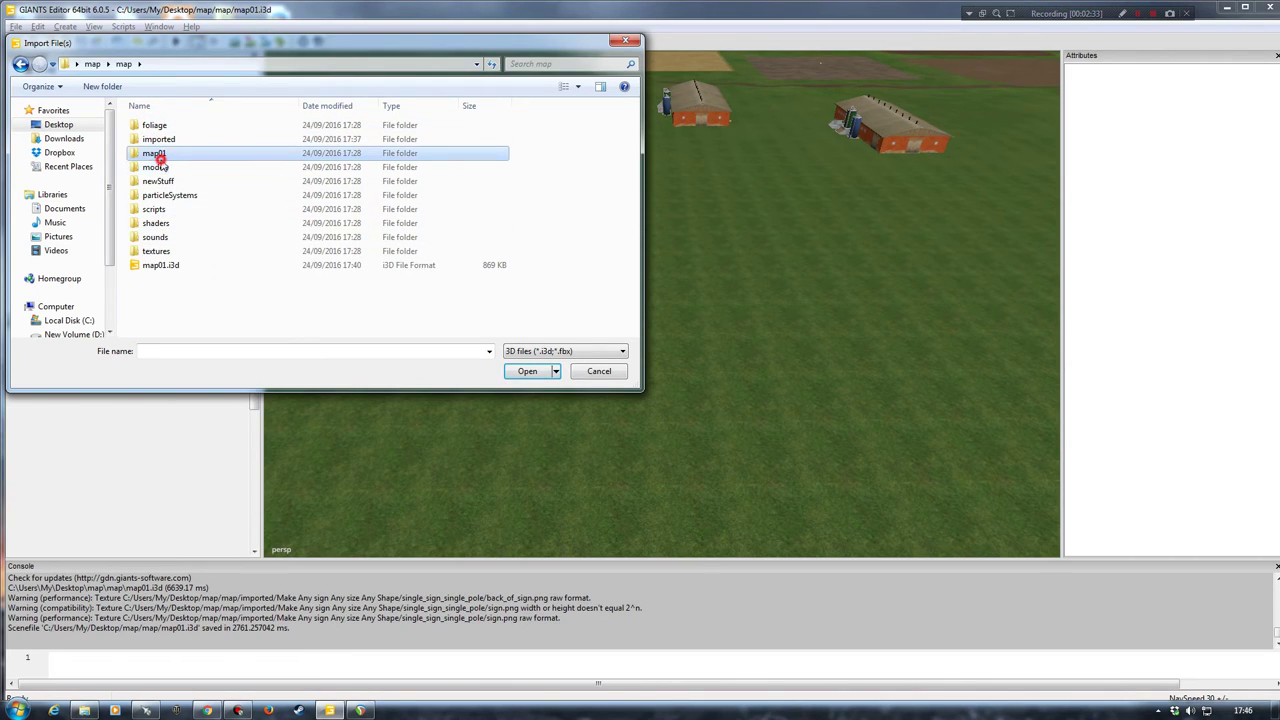
pyautogui.doubleClick(158, 168)
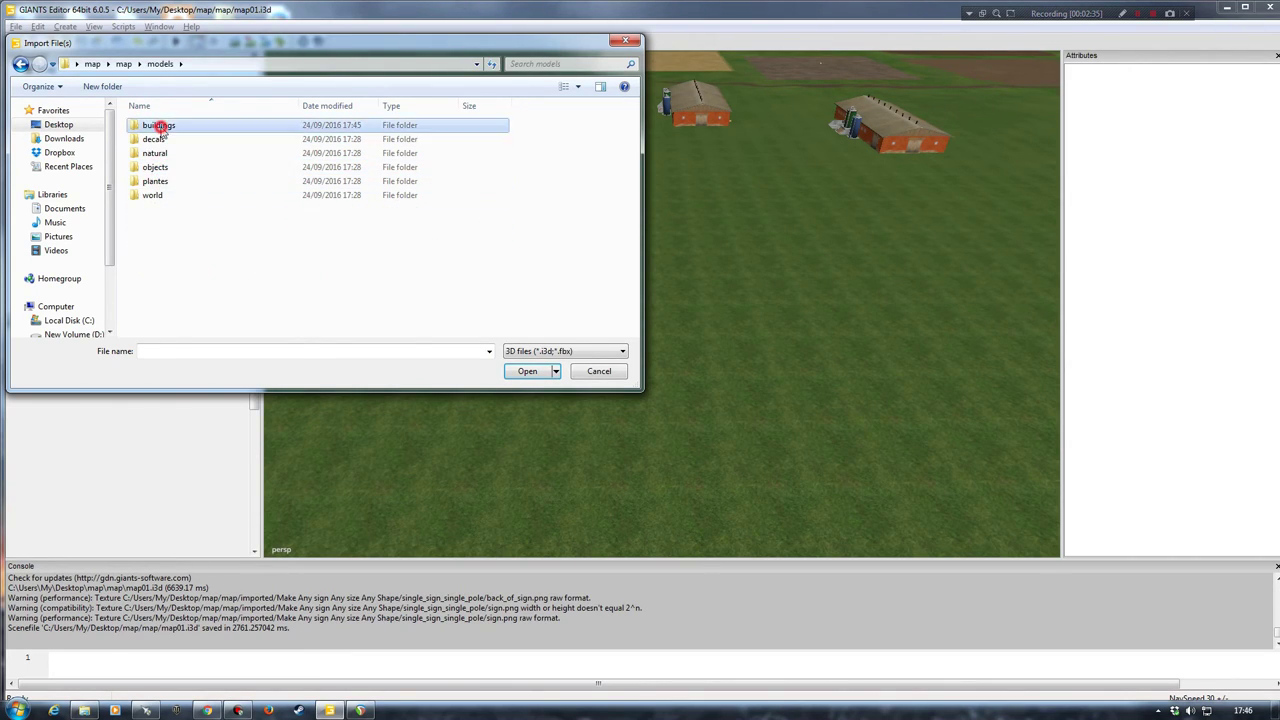
pyautogui.doubleClick(158, 126)
pyautogui.scroll(-5, 183, 266)
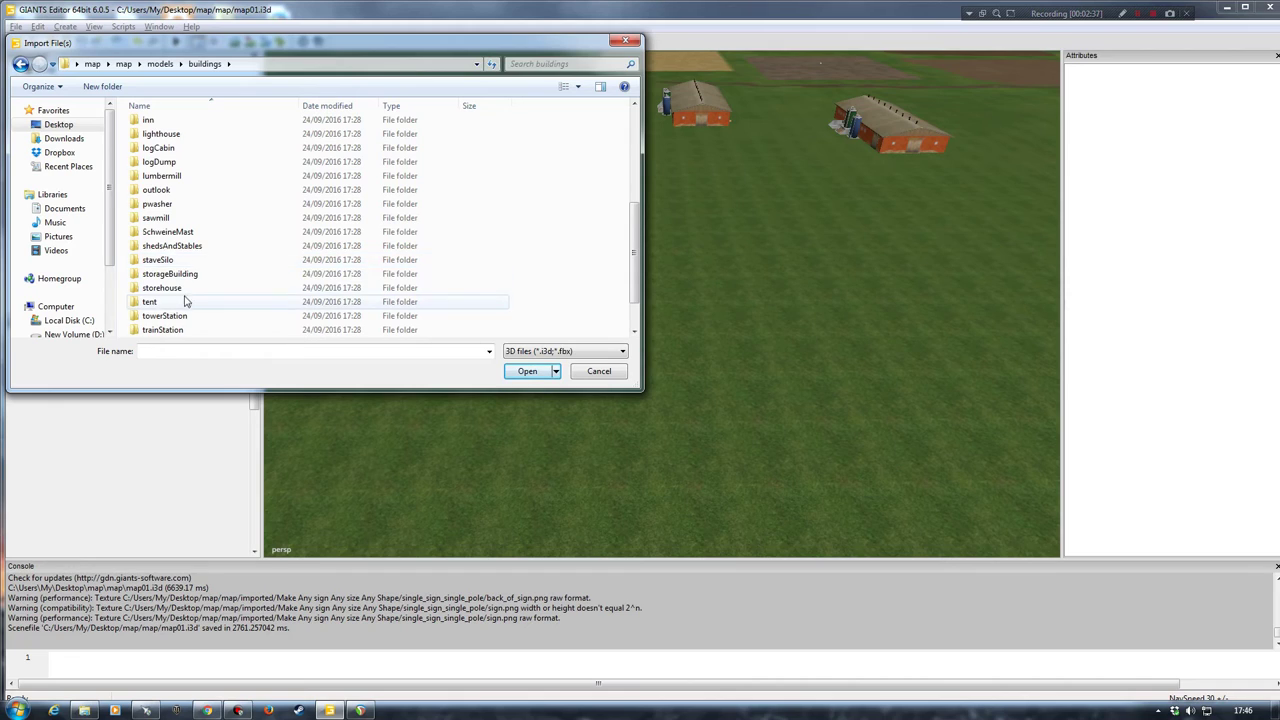
pyautogui.doubleClick(160, 331)
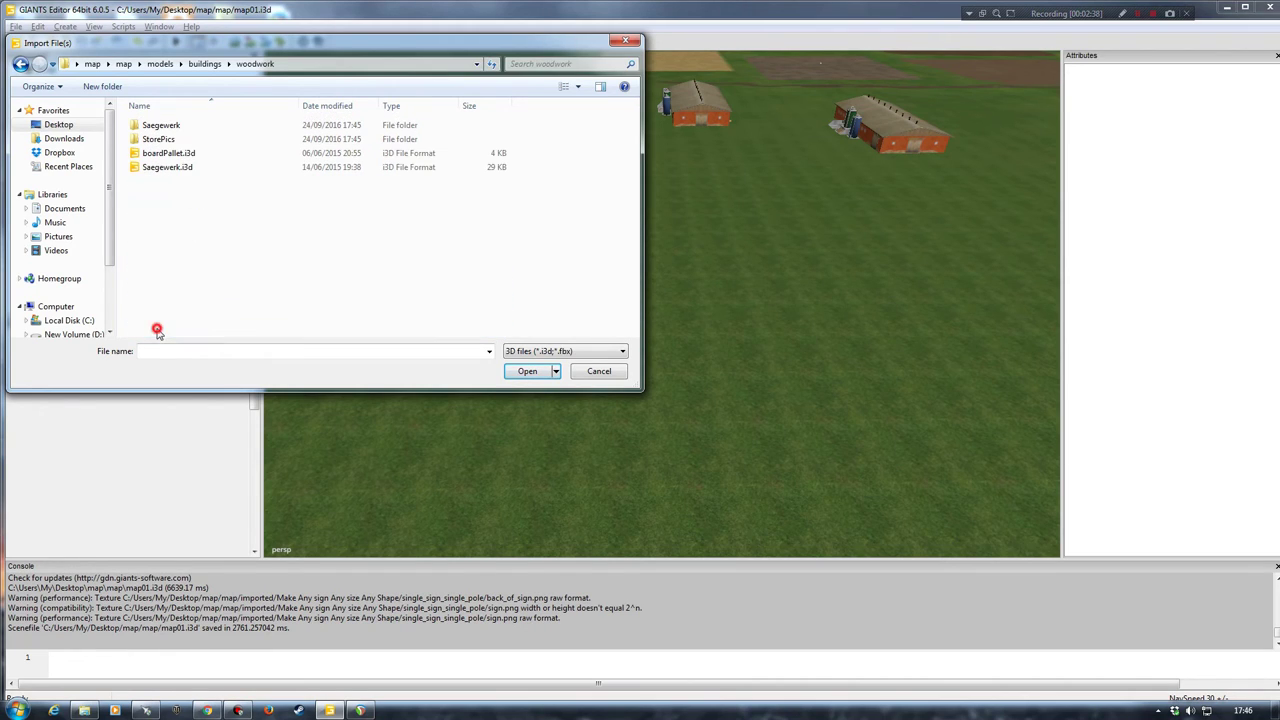
pyautogui.click(159, 168)
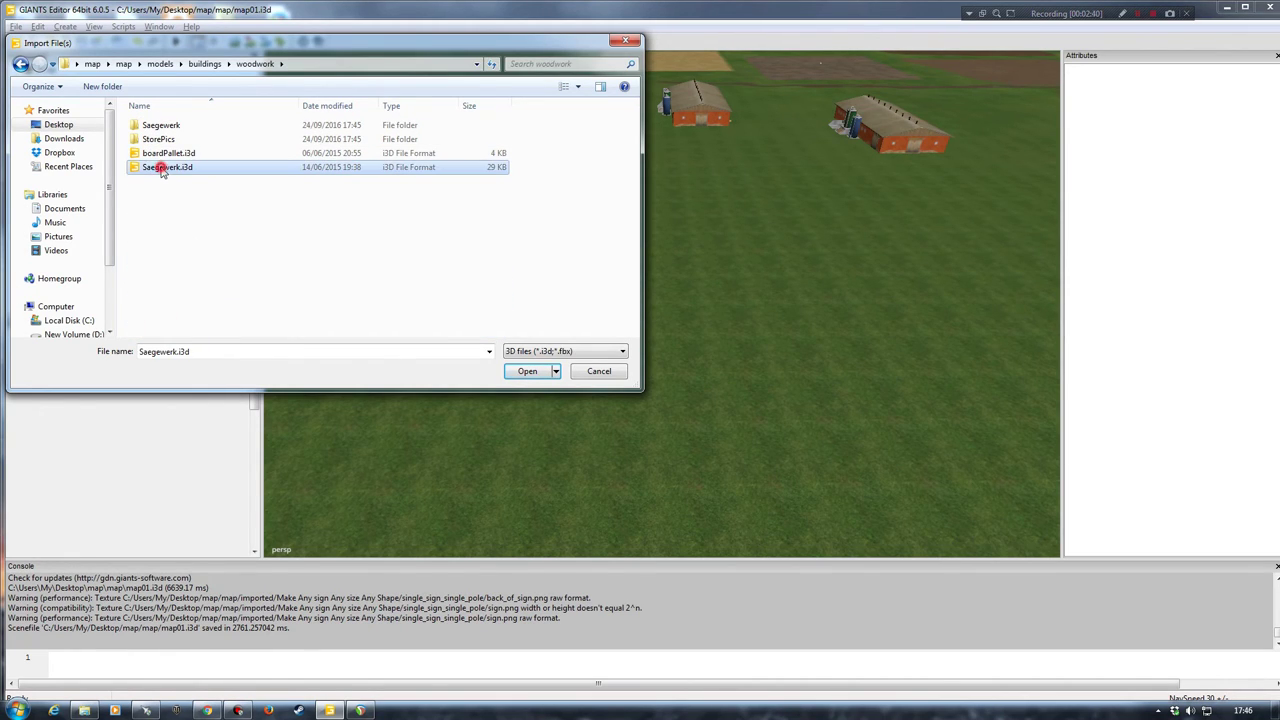
pyautogui.click(525, 371)
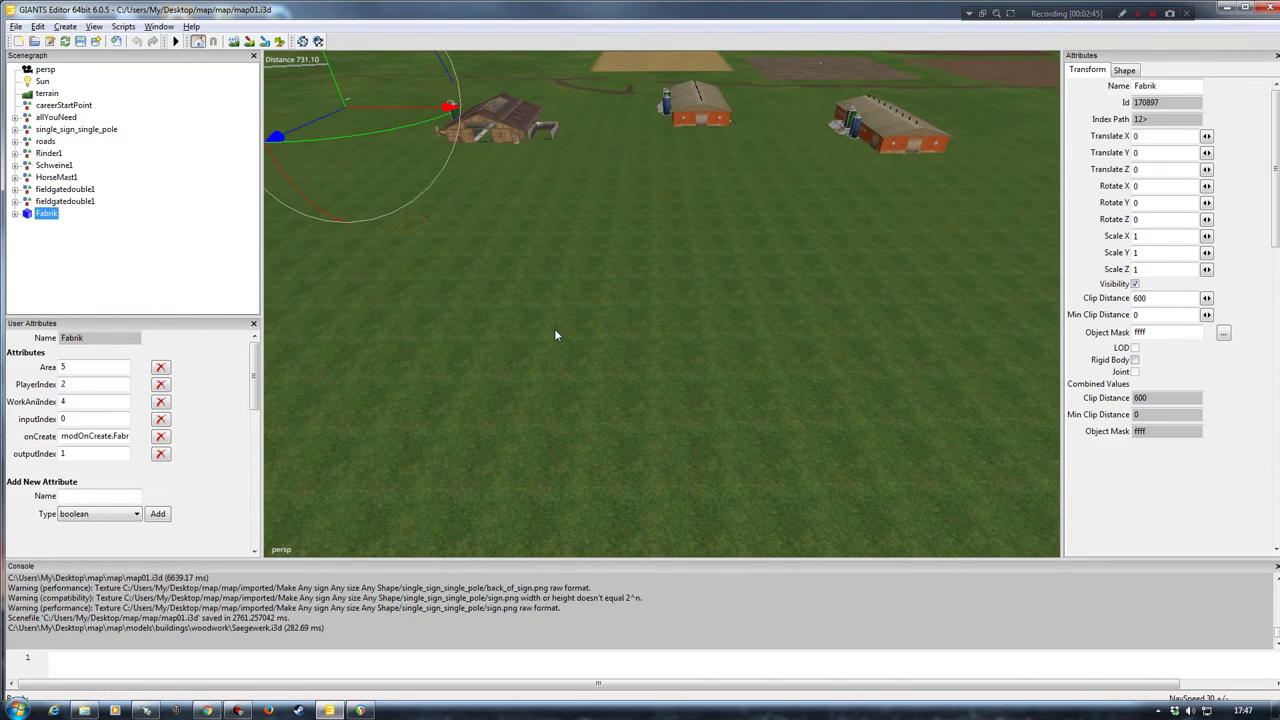
# Step: Place the imported Fabrik sawmill on the open grass at about X 405.6, Y 81.8, Z 536.7
pyautogui.click(37, 27)
pyautogui.click(68, 214)
pyautogui.keyDown('alt'); pyautogui.moveTo(591, 309); pyautogui.dragTo(688, 309); pyautogui.keyUp('alt')
pyautogui.keyDown('alt'); pyautogui.moveTo(677, 366); pyautogui.dragTo(698, 329); pyautogui.keyUp('alt')
pyautogui.keyDown('alt'); pyautogui.moveTo(698, 329); pyautogui.dragTo(716, 286, button='right'); pyautogui.keyUp('alt')
pyautogui.keyDown('alt'); pyautogui.moveTo(716, 287); pyautogui.dragTo(616, 296); pyautogui.keyUp('alt')
pyautogui.click(617, 295)
# Step: Inspect the placed sawmill from several sides, ending close to its open front halls
pyautogui.keyDown('alt'); pyautogui.moveTo(706, 348); pyautogui.dragTo(645, 314); pyautogui.keyUp('alt')
pyautogui.keyDown('alt'); pyautogui.moveTo(645, 314); pyautogui.dragTo(617, 376, button='right'); pyautogui.keyUp('alt')
pyautogui.keyDown('alt'); pyautogui.moveTo(609, 269); pyautogui.dragTo(280, 312); pyautogui.keyUp('alt')
pyautogui.keyDown('alt'); pyautogui.moveTo(550, 312); pyautogui.dragTo(440, 90); pyautogui.keyUp('alt')
pyautogui.keyDown('alt'); pyautogui.moveTo(583, 345); pyautogui.dragTo(638, 229, button='right'); pyautogui.keyUp('alt')
pyautogui.keyDown('alt'); pyautogui.moveTo(638, 234); pyautogui.dragTo(838, 364); pyautogui.keyUp('alt')
pyautogui.moveTo(837, 364)
pyautogui.keyDown('alt'); pyautogui.mouseDown(button='right')
pyautogui.moveTo(689, 392)
pyautogui.moveTo(662, 378)
pyautogui.moveTo(657, 352)
pyautogui.moveTo(591, 442)
pyautogui.moveTo(836, 235)
pyautogui.moveTo(580, 296)
pyautogui.moveTo(708, 258)
pyautogui.moveTo(620, 388)
pyautogui.moveTo(600, 380)
pyautogui.mouseUp(button='right'); pyautogui.keyUp('alt')
pyautogui.moveTo(557, 329); pyautogui.dragTo(848, 326)
pyautogui.keyDown('alt'); pyautogui.moveTo(654, 366); pyautogui.dragTo(728, 366); pyautogui.keyUp('alt')
pyautogui.moveTo(727, 366); pyautogui.dragTo(620, 250, button='right')
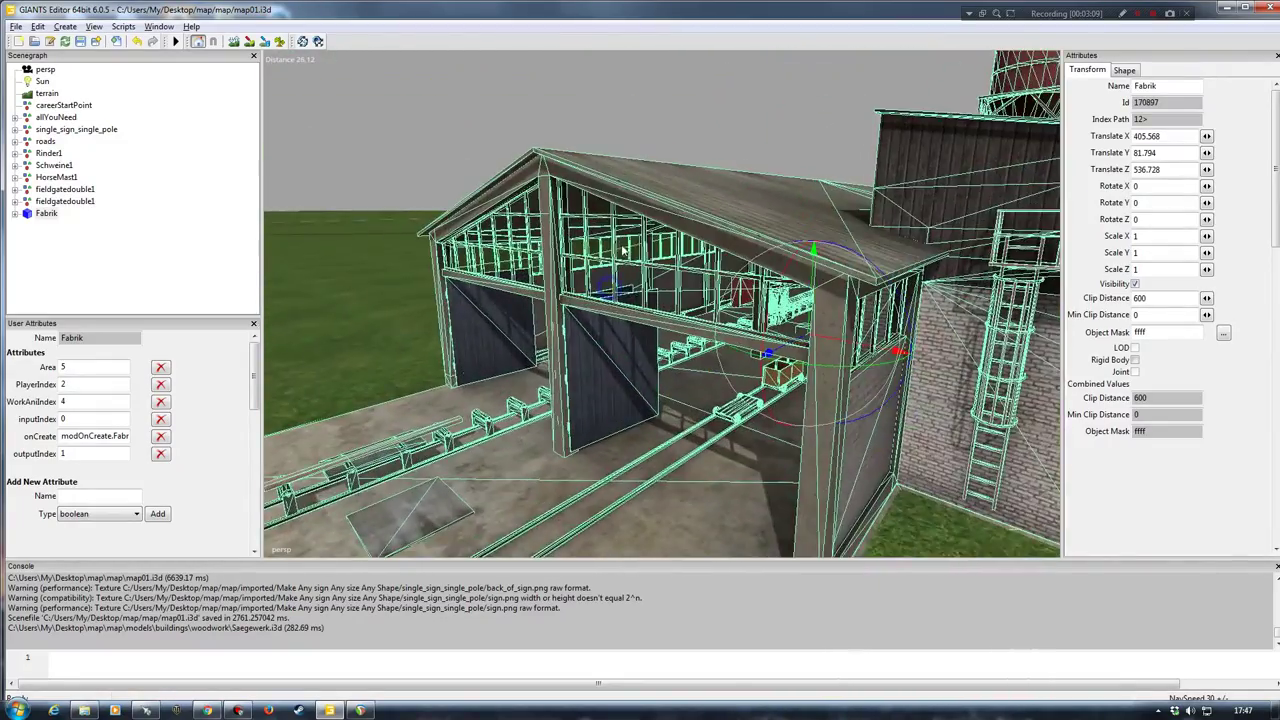
# Step: Inspect the inside of the sawmill hall along the roller conveyor and the saw machinery
pyautogui.keyDown('alt'); pyautogui.moveTo(640, 376); pyautogui.dragTo(642, 351, button='right'); pyautogui.keyUp('alt')
pyautogui.keyDown('alt'); pyautogui.moveTo(642, 351); pyautogui.dragTo(698, 357); pyautogui.keyUp('alt')
pyautogui.moveTo(648, 374); pyautogui.dragTo(644, 404, button='right')
pyautogui.scroll(10, 676, 393)
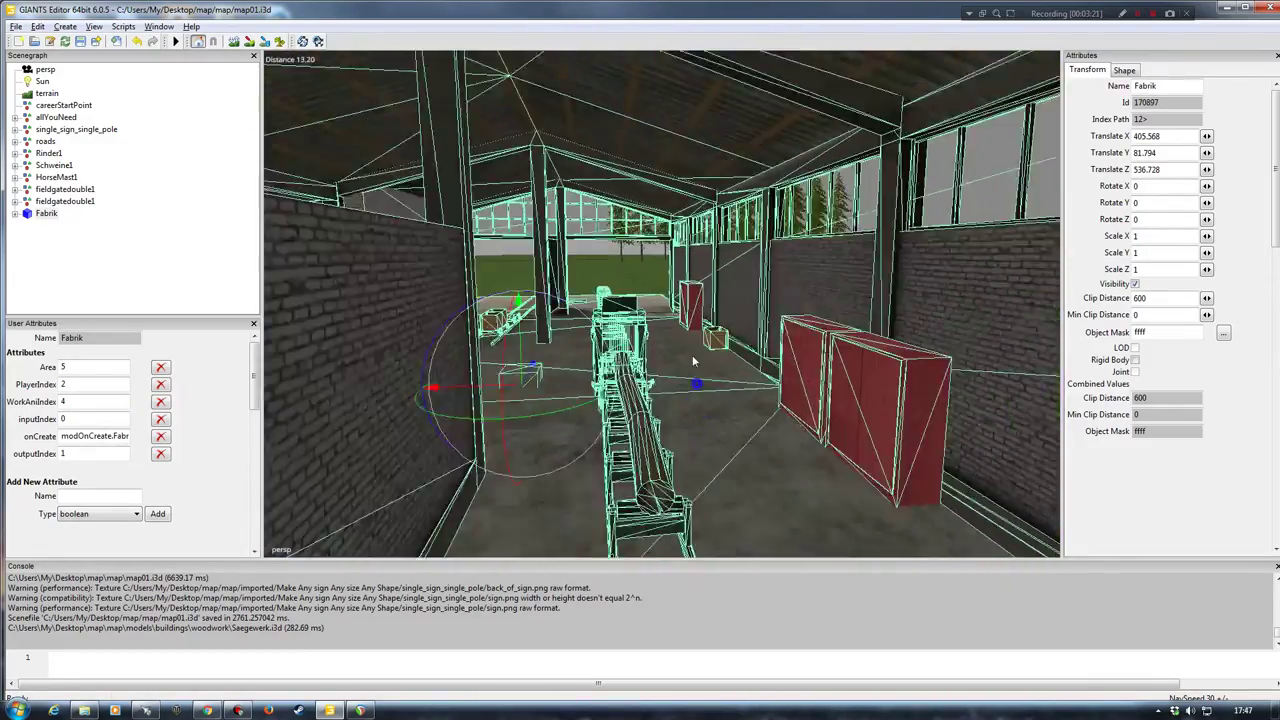
pyautogui.scroll(6, 656, 450)
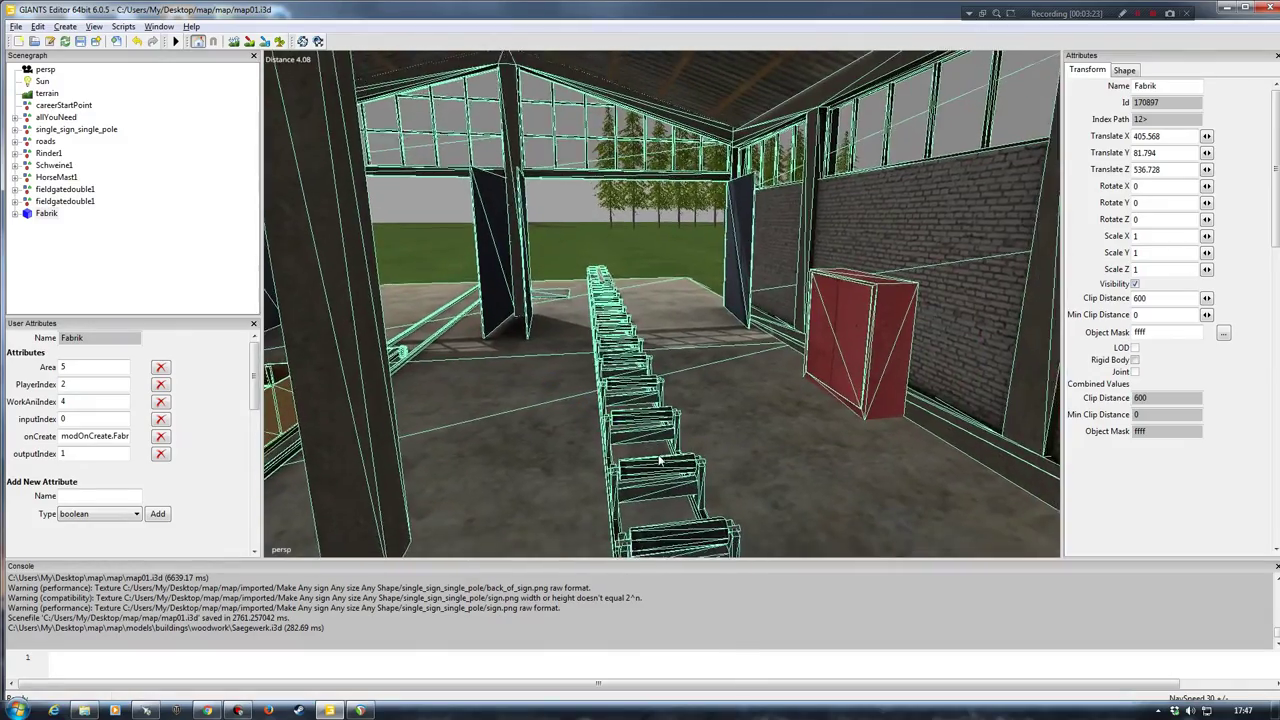
pyautogui.keyDown('alt'); pyautogui.moveTo(643, 366); pyautogui.dragTo(733, 457); pyautogui.keyUp('alt')
pyautogui.scroll(6, 449, 457)
# Step: Examine the outside of the sawmill around the concrete apron and the fenced loading bay
pyautogui.keyDown('alt'); pyautogui.moveTo(733, 456); pyautogui.dragTo(790, 442, button='right'); pyautogui.keyUp('alt')
pyautogui.keyDown('alt'); pyautogui.moveTo(730, 431); pyautogui.dragTo(796, 448); pyautogui.keyUp('alt')
pyautogui.keyDown('alt'); pyautogui.moveTo(746, 448); pyautogui.dragTo(611, 449, button='right'); pyautogui.keyUp('alt')
pyautogui.keyDown('alt'); pyautogui.moveTo(627, 438); pyautogui.dragTo(538, 426); pyautogui.keyUp('alt')
pyautogui.keyDown('alt'); pyautogui.moveTo(538, 426); pyautogui.dragTo(589, 514, button='right'); pyautogui.keyUp('alt')
pyautogui.keyDown('alt'); pyautogui.moveTo(589, 514); pyautogui.dragTo(571, 471); pyautogui.keyUp('alt')
pyautogui.keyDown('alt'); pyautogui.moveTo(571, 471); pyautogui.dragTo(563, 484, button='right'); pyautogui.keyUp('alt')
pyautogui.moveTo(552, 465)
pyautogui.keyDown('alt'); pyautogui.mouseDown()
pyautogui.moveTo(553, 440)
pyautogui.moveTo(543, 452)
pyautogui.mouseUp(); pyautogui.keyUp('alt')
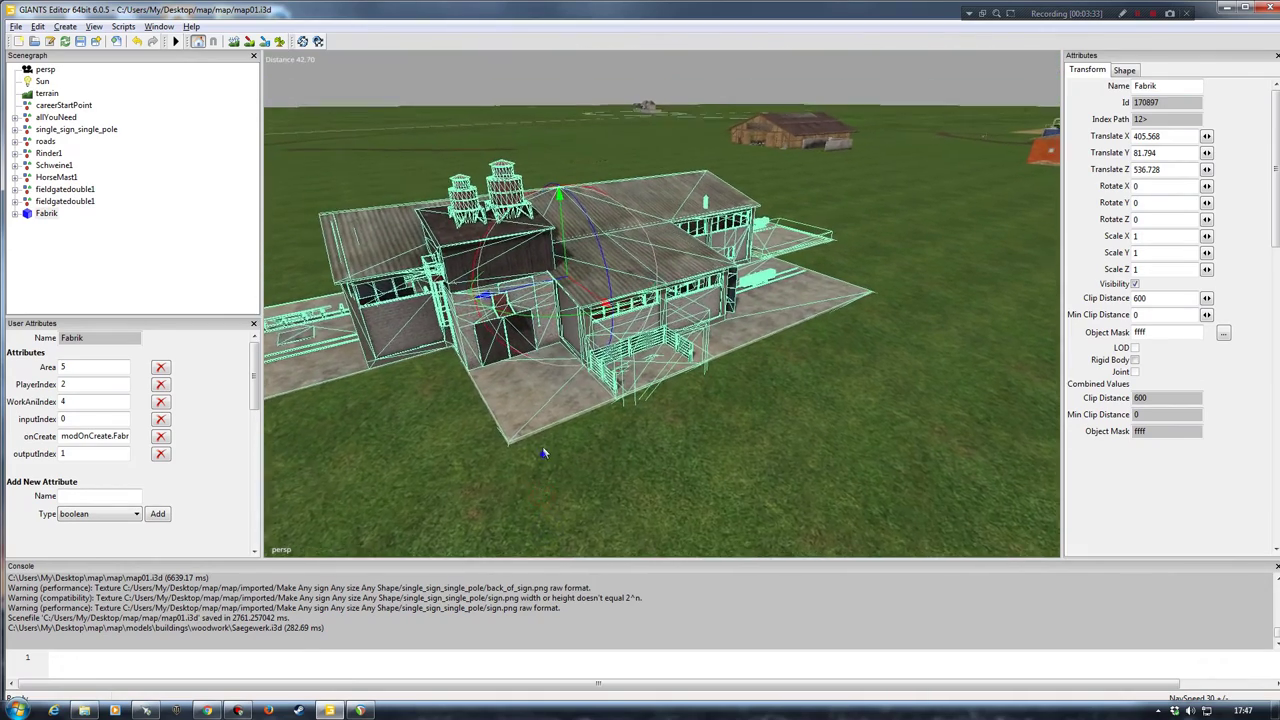
pyautogui.keyDown('alt'); pyautogui.moveTo(543, 452); pyautogui.dragTo(523, 475, button='right'); pyautogui.keyUp('alt')
pyautogui.keyDown('alt'); pyautogui.moveTo(523, 475); pyautogui.dragTo(517, 463); pyautogui.keyUp('alt')
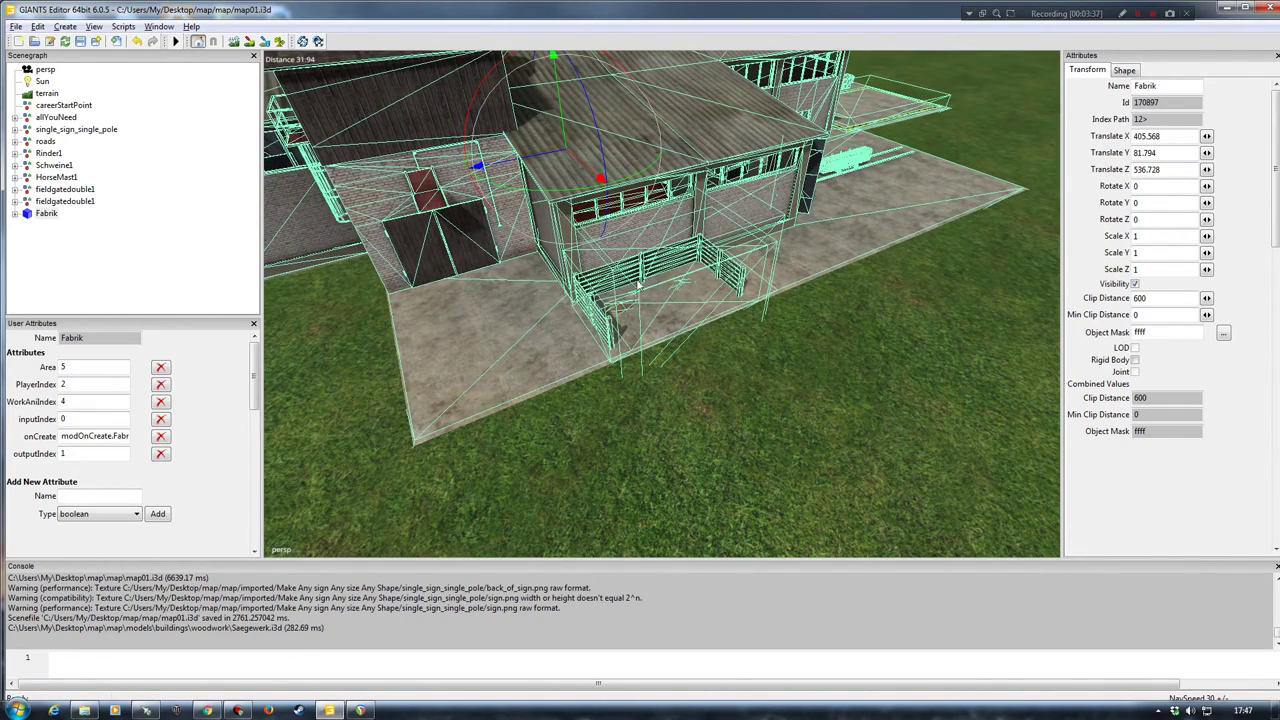
# Step: Check the BaleTrigger at the fenced bay, and reselect the whole Fabrik object with its hierarchy collapsed
pyautogui.keyDown('alt'); pyautogui.moveTo(681, 385); pyautogui.dragTo(714, 404, button='right'); pyautogui.keyUp('alt')
pyautogui.click(588, 315)
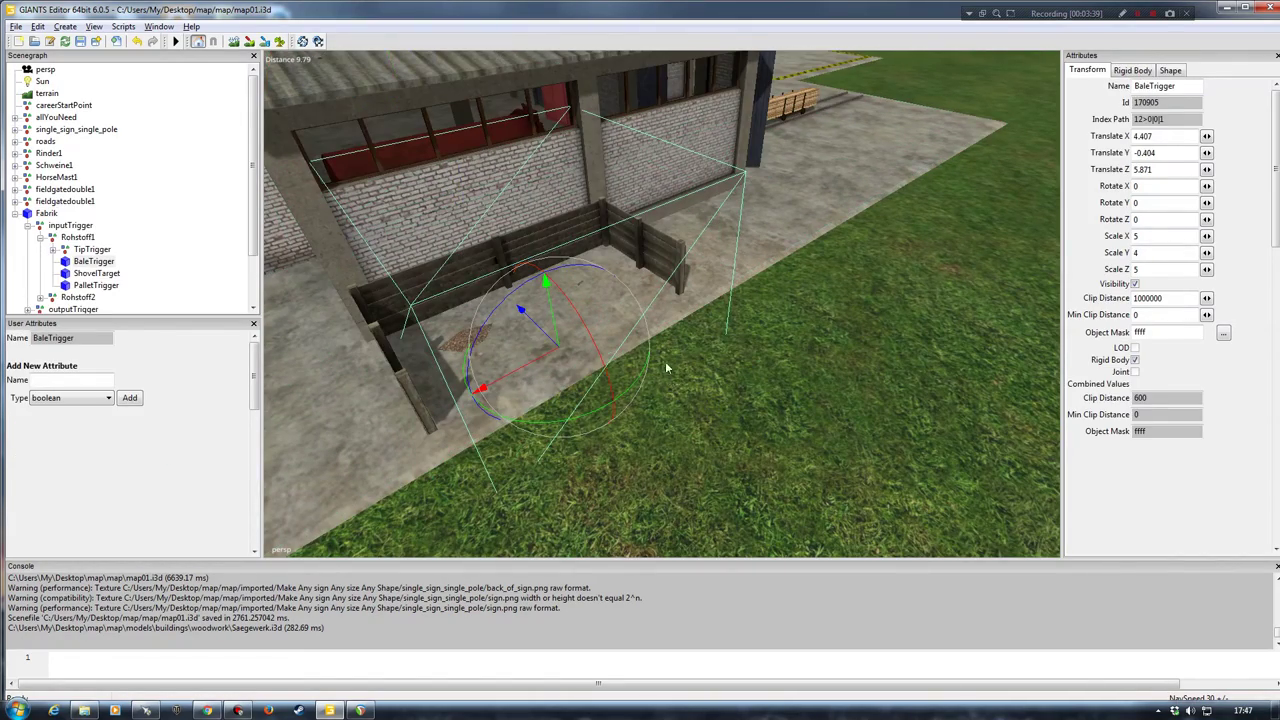
pyautogui.keyDown('alt'); pyautogui.moveTo(462, 466); pyautogui.dragTo(536, 436); pyautogui.keyUp('alt')
pyautogui.keyDown('alt'); pyautogui.moveTo(536, 436); pyautogui.dragTo(480, 442, button='right'); pyautogui.keyUp('alt')
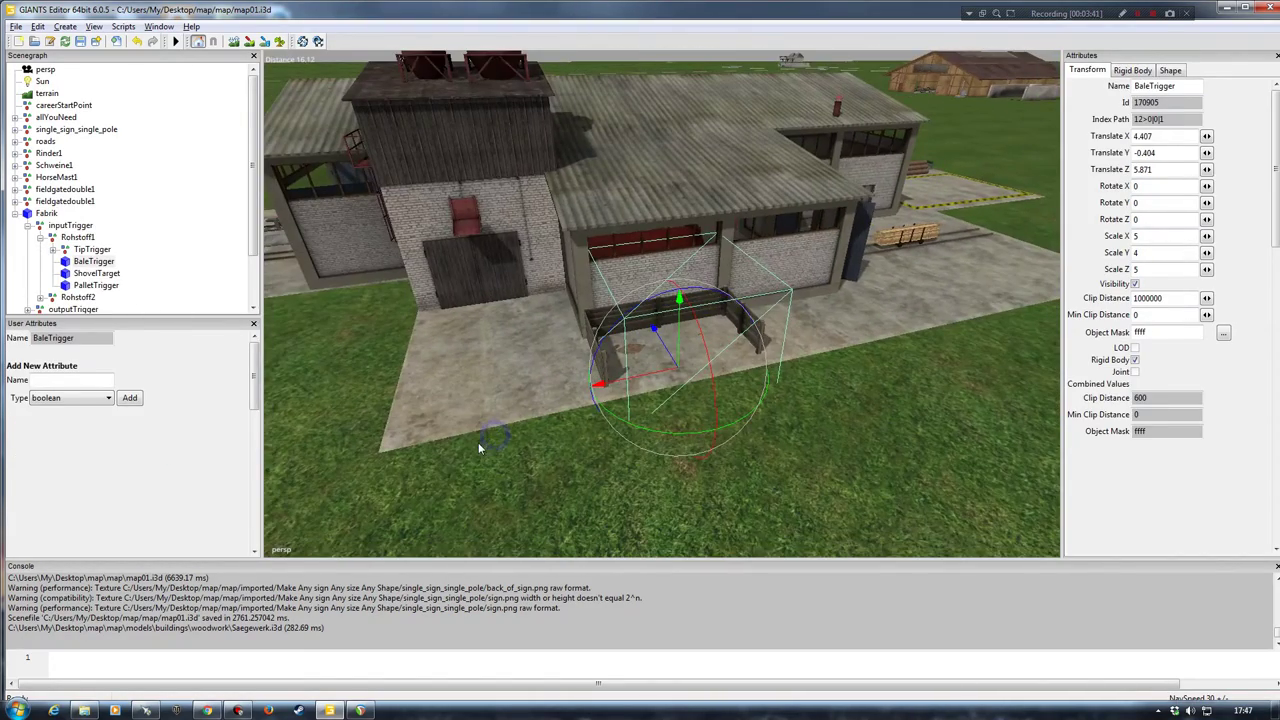
pyautogui.click(157, 251)
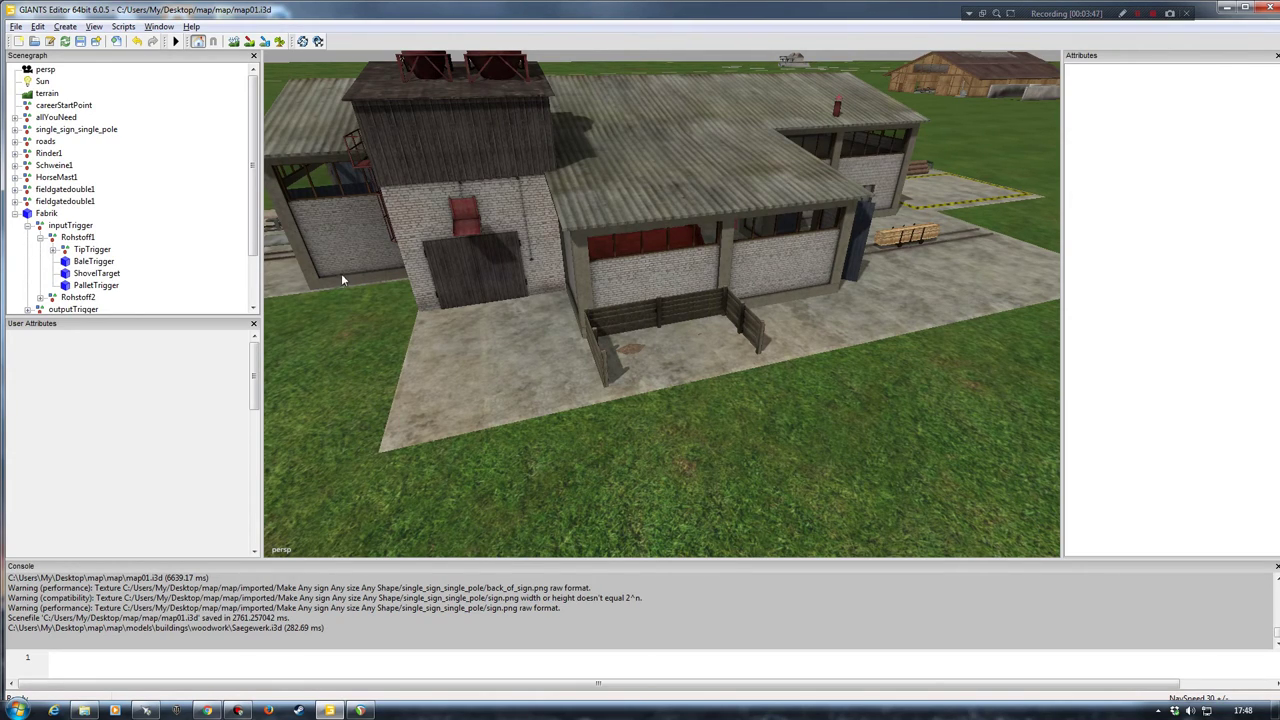
pyautogui.click(45, 214)
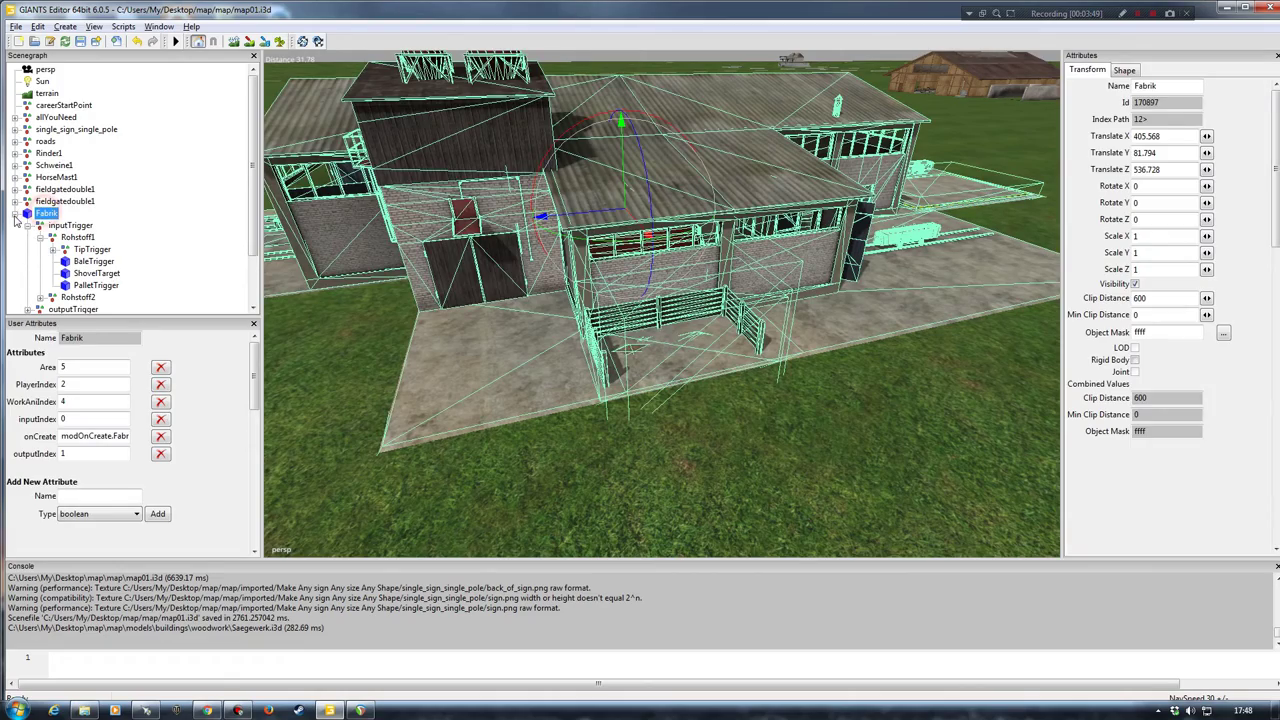
pyautogui.click(15, 214)
# Step: Examine the fenced bay, the boiler house doors and the front yard of the selected sawmill
pyautogui.keyDown('alt'); pyautogui.moveTo(483, 220); pyautogui.dragTo(476, 354); pyautogui.keyUp('alt')
pyautogui.keyDown('alt'); pyautogui.moveTo(476, 354); pyautogui.dragTo(605, 316, button='right'); pyautogui.keyUp('alt')
pyautogui.moveTo(605, 320); pyautogui.dragTo(459, 308, button='middle')
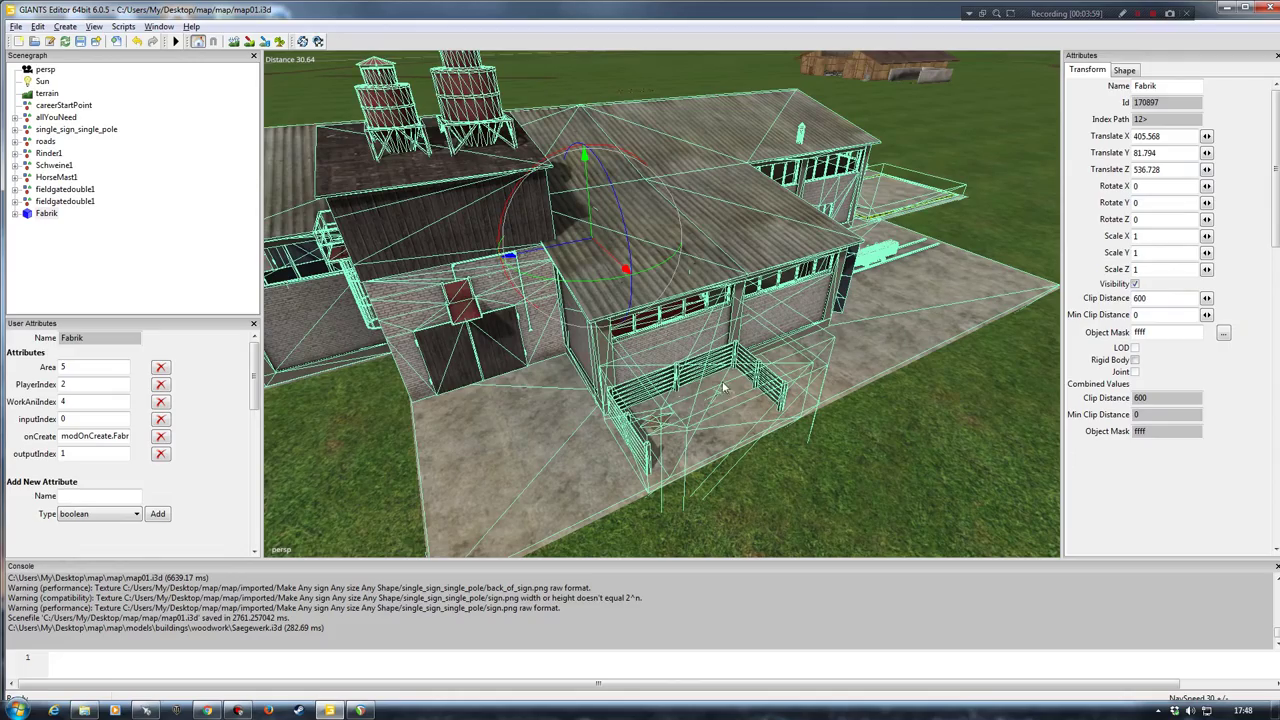
pyautogui.moveTo(616, 428); pyautogui.dragTo(490, 370, button='middle')
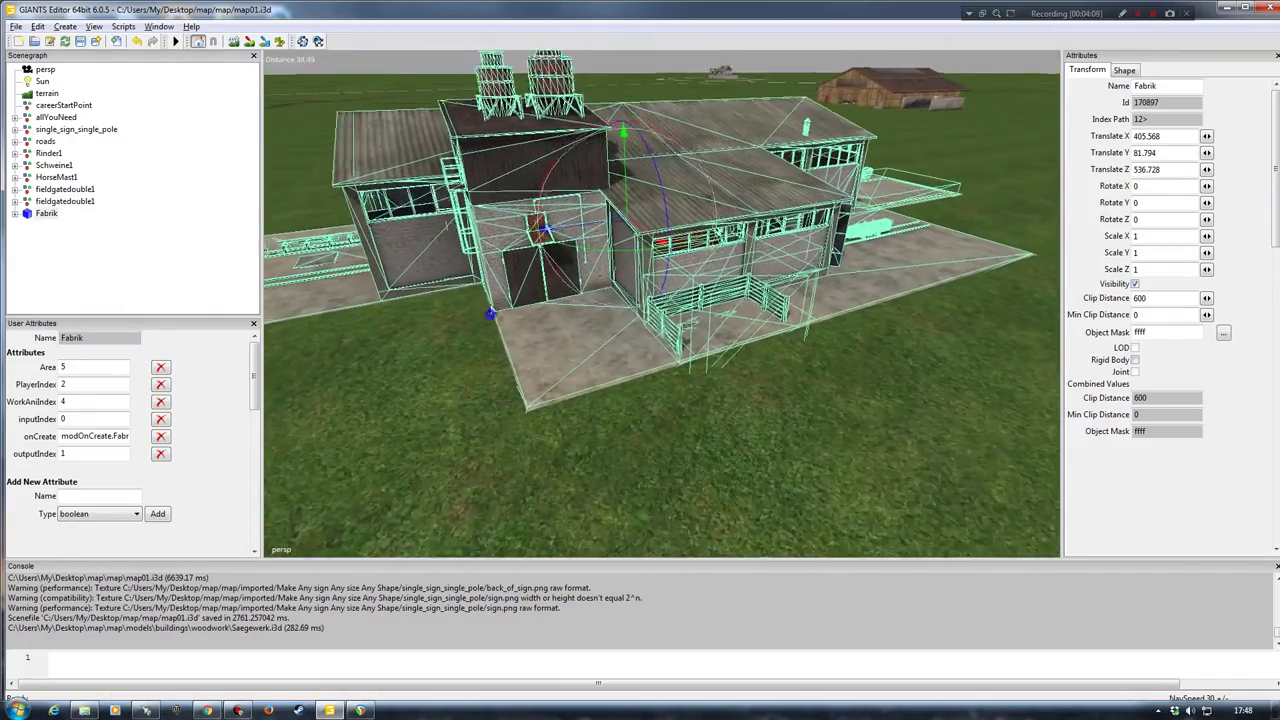
pyautogui.keyDown('alt'); pyautogui.moveTo(490, 314); pyautogui.dragTo(558, 369, button='right'); pyautogui.keyUp('alt')
pyautogui.keyDown('alt'); pyautogui.moveTo(558, 369); pyautogui.dragTo(520, 335); pyautogui.keyUp('alt')
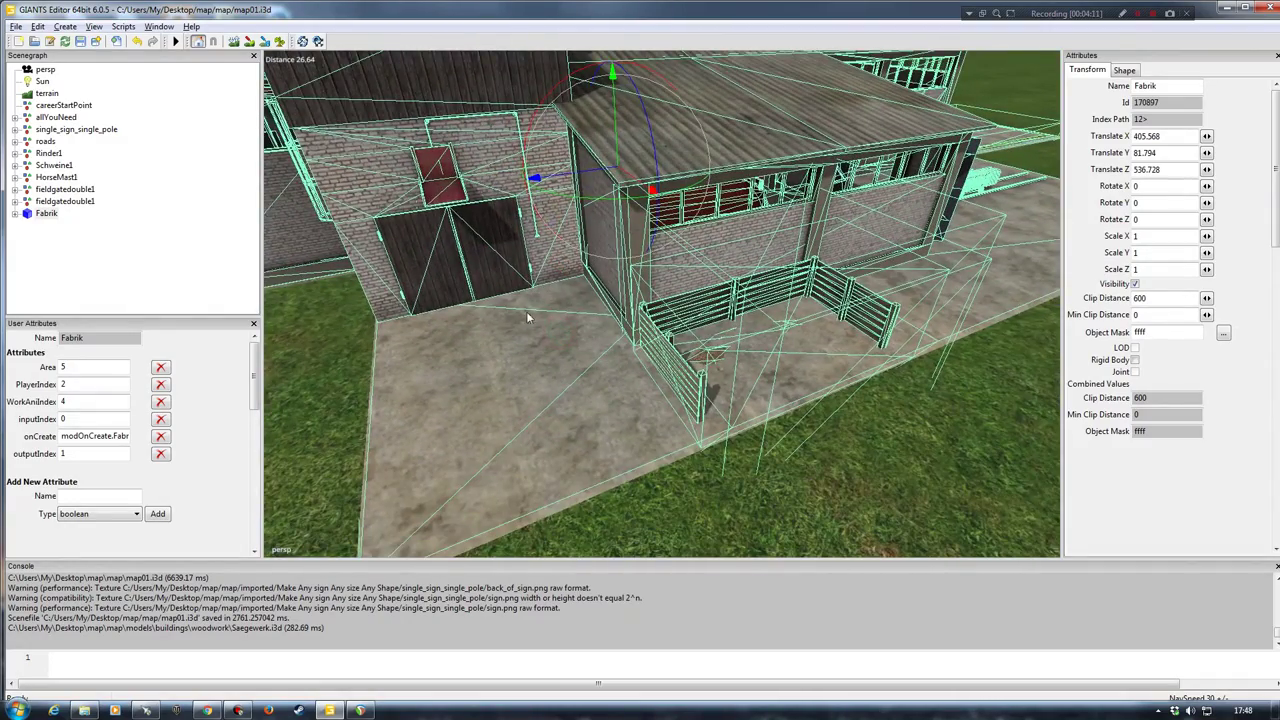
pyautogui.moveTo(528, 317); pyautogui.dragTo(576, 354, button='middle')
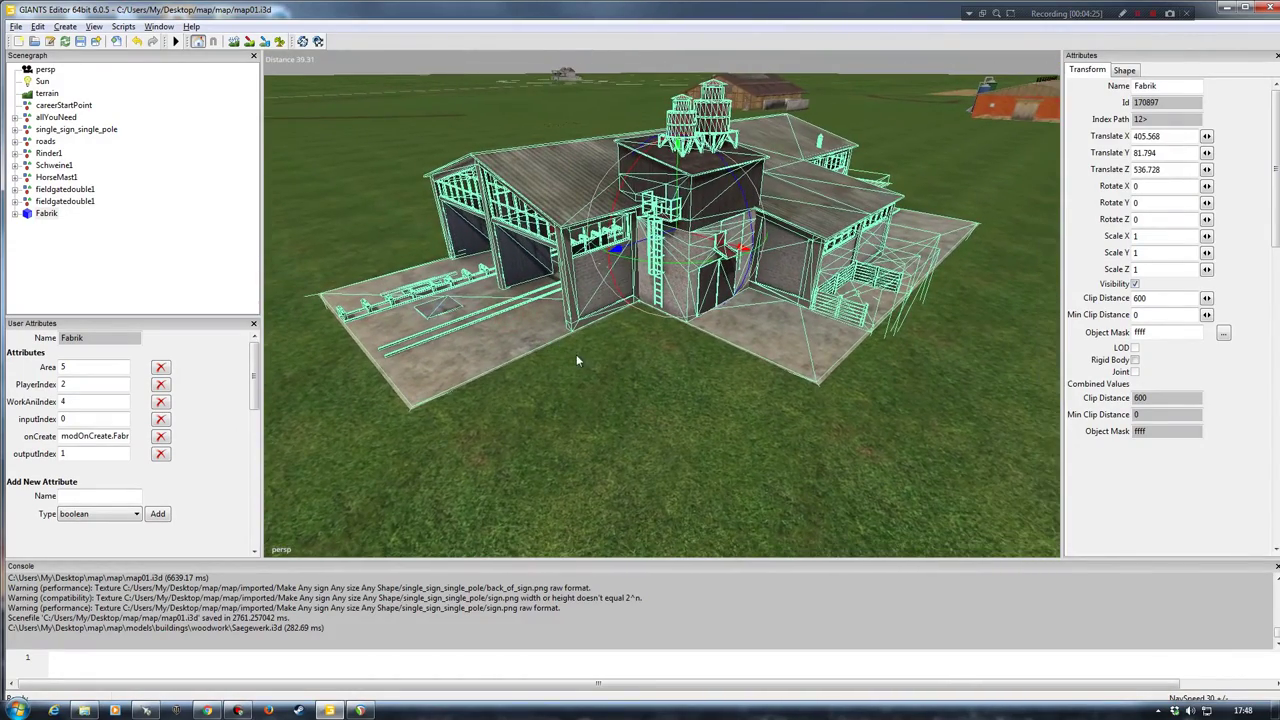
# Step: Select Fabrik and check the available editor windows for the one that shows its user attributes
pyautogui.click(46, 214)
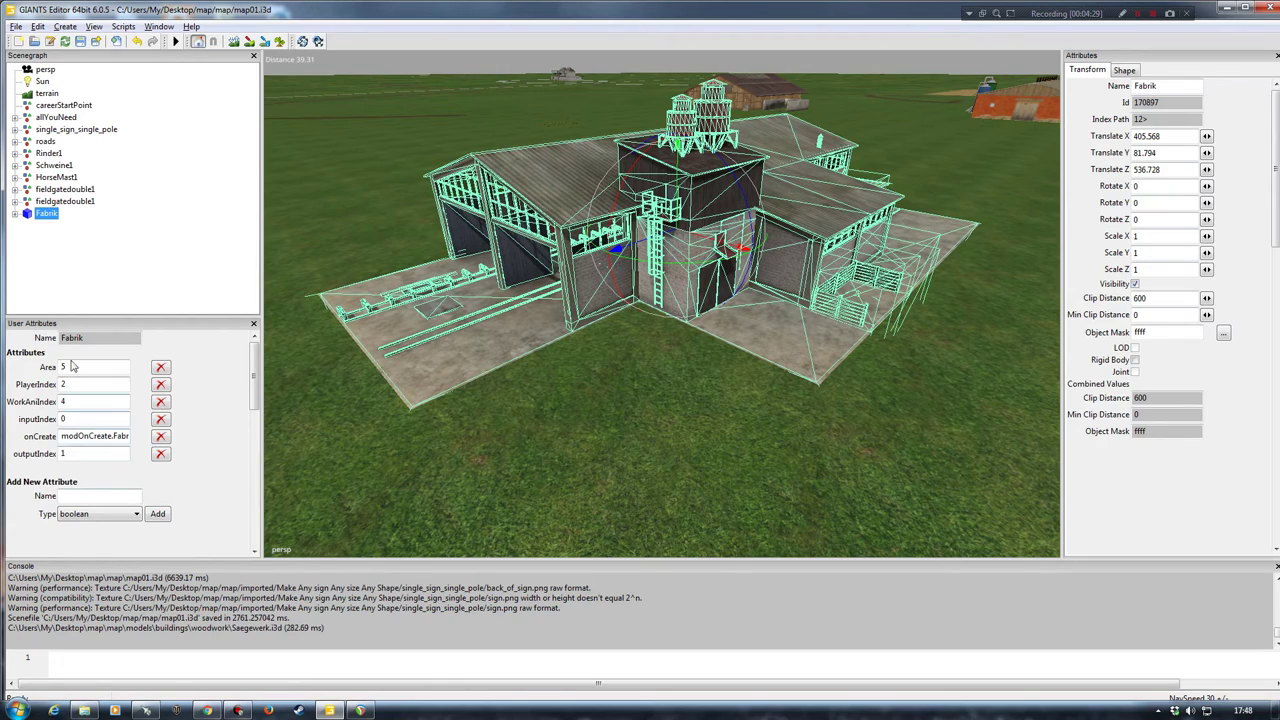
pyautogui.click(159, 27)
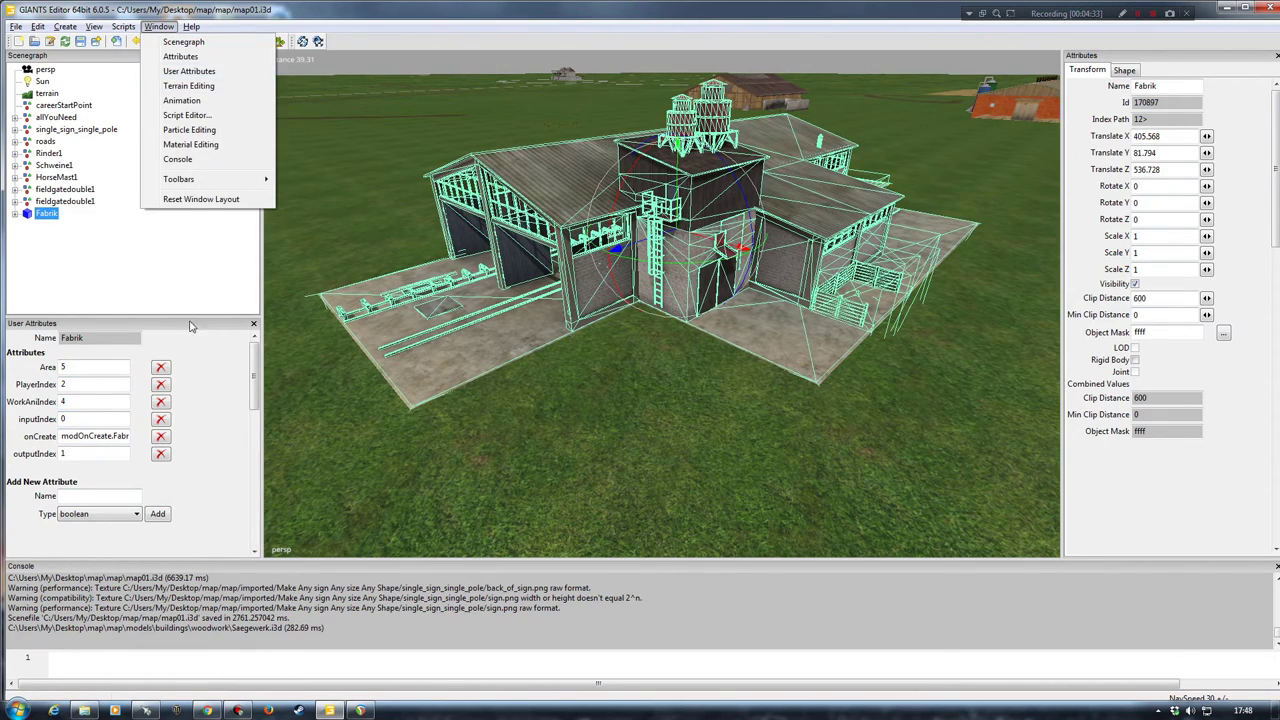
pyautogui.click(205, 385)
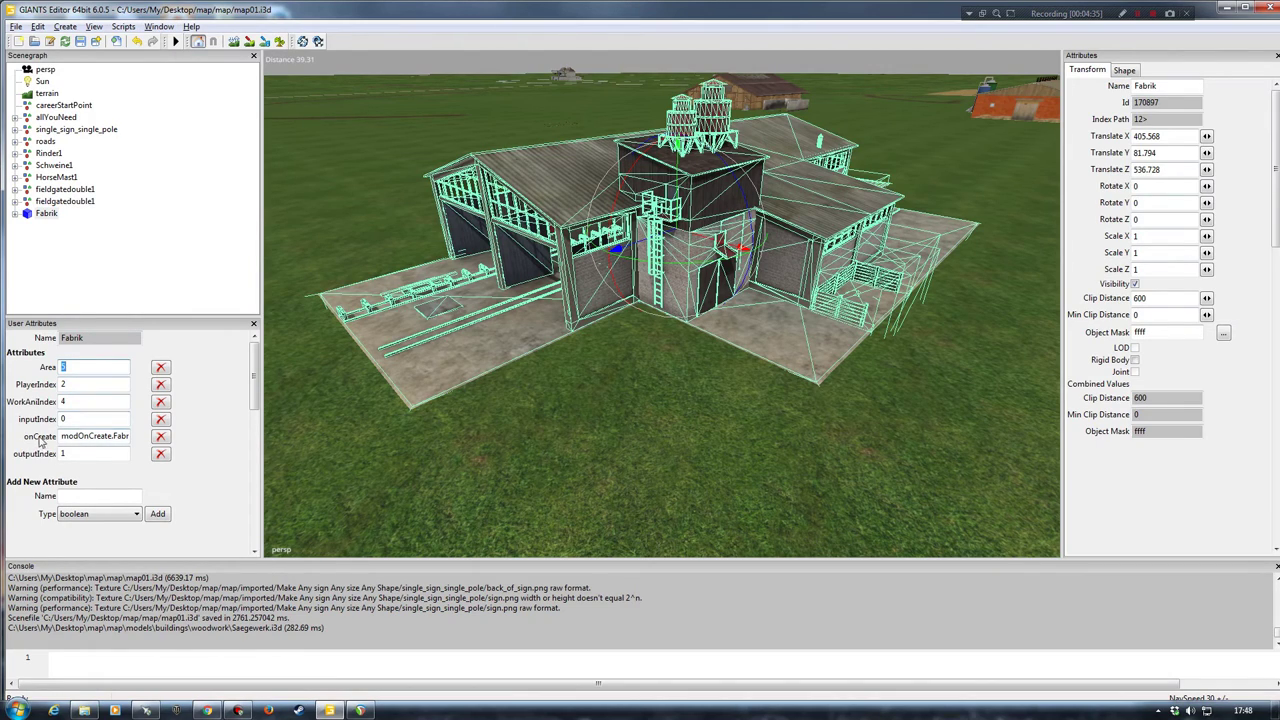
# Step: Read through the full onCreate value in Fabrik's user attributes
pyautogui.click(97, 435)
pyautogui.press('Right')
pyautogui.press('Right')
pyautogui.press('Right')
pyautogui.press('Right')
pyautogui.press('Right')
pyautogui.press('Right')
pyautogui.press('Right')
pyautogui.press('Right')
pyautogui.press('Right')
pyautogui.press('Right')
pyautogui.press('Right')
pyautogui.press('Right')
pyautogui.press('Right')
pyautogui.press('Right')
pyautogui.press('Right')
pyautogui.press('Right')
pyautogui.press('Home')
# Step: Expand Fabrik and its inputTrigger group, and examine the user attributes of Rohstoff1 and Rohstoff2
pyautogui.click(36, 215)
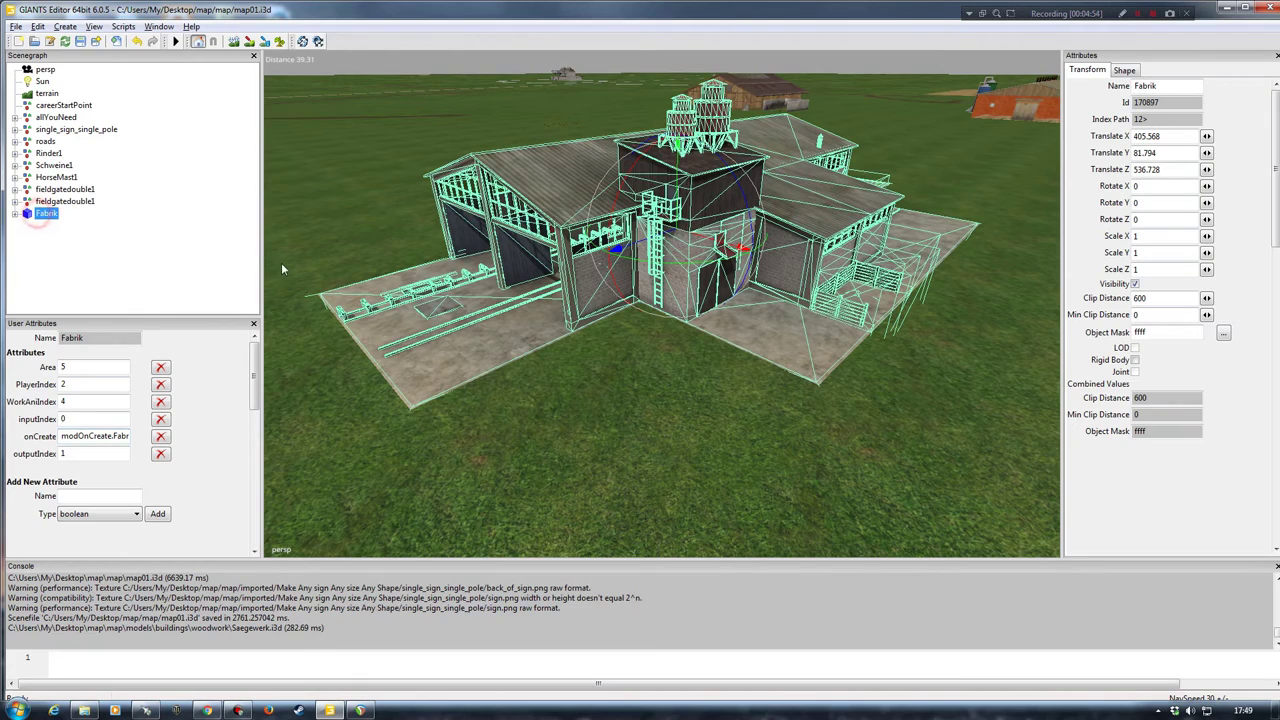
pyautogui.click(15, 214)
pyautogui.click(40, 177)
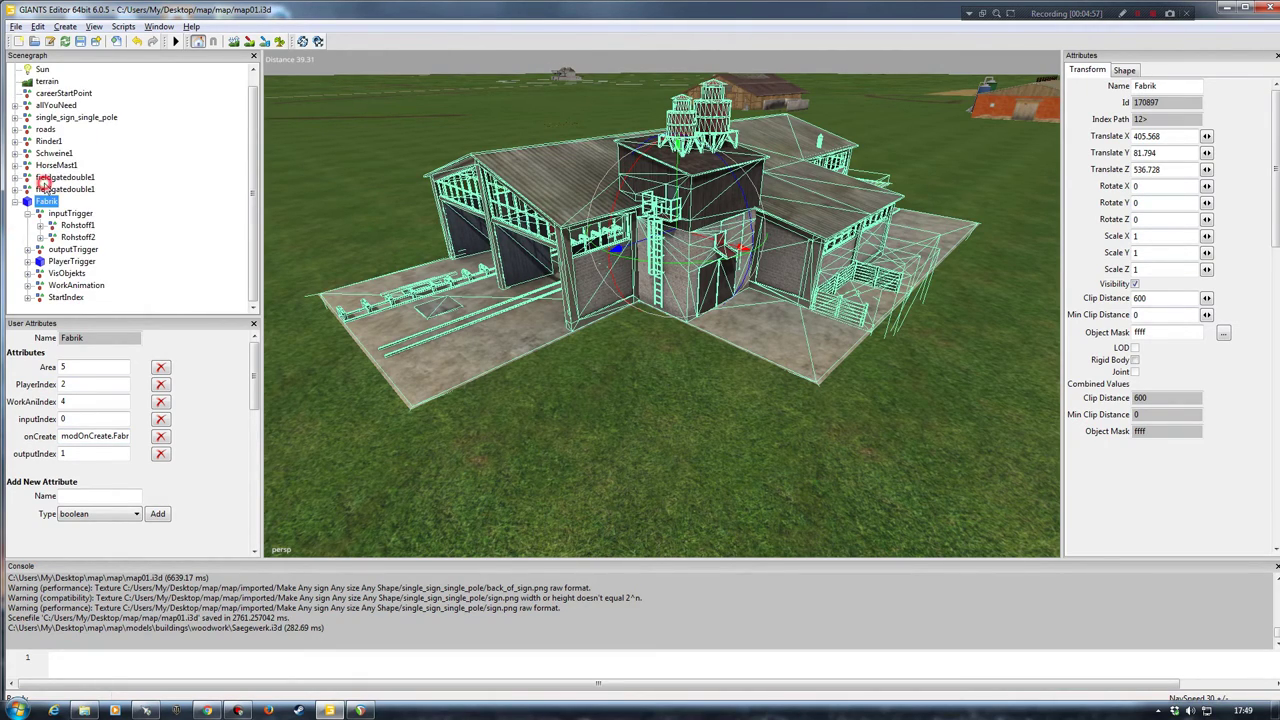
pyautogui.click(28, 213)
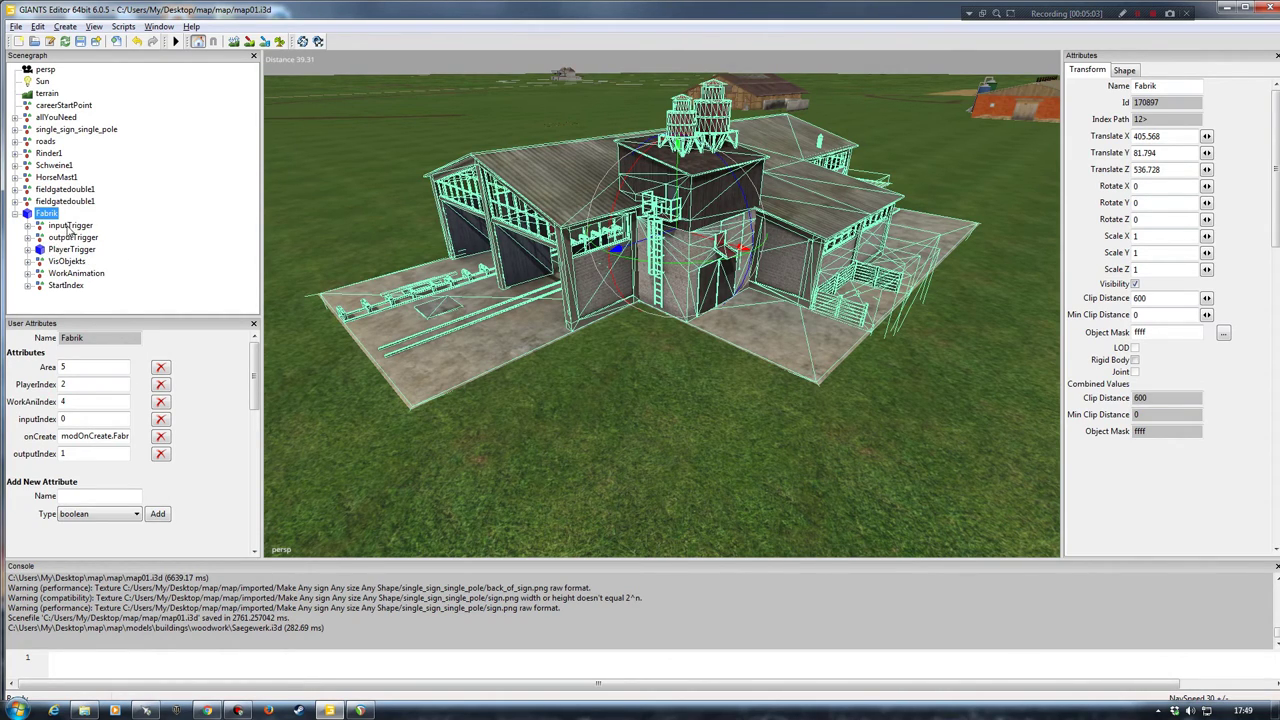
pyautogui.click(70, 226)
pyautogui.click(27, 225)
pyautogui.click(77, 237)
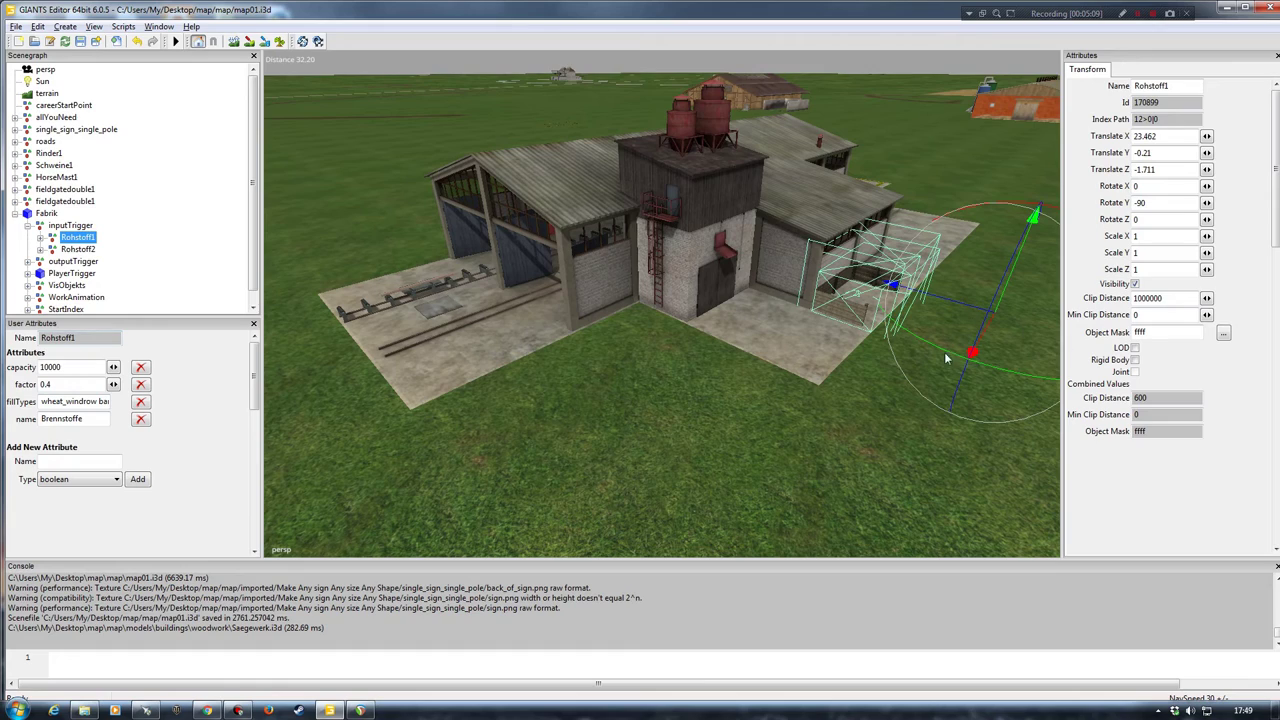
pyautogui.click(78, 249)
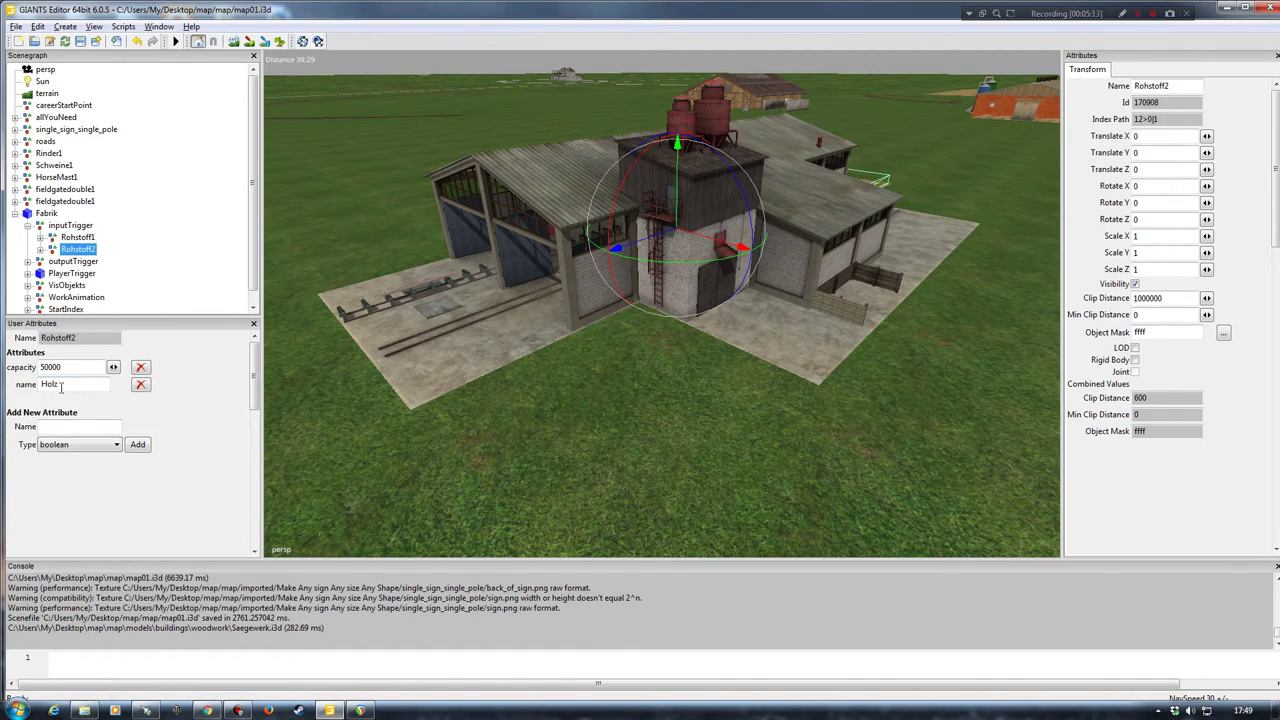
# Step: Inspect the WoodTrigger and its logs under Rohstoff2, and collapse the inputTrigger group
pyautogui.click(40, 249)
pyautogui.click(66, 261)
pyautogui.click(52, 261)
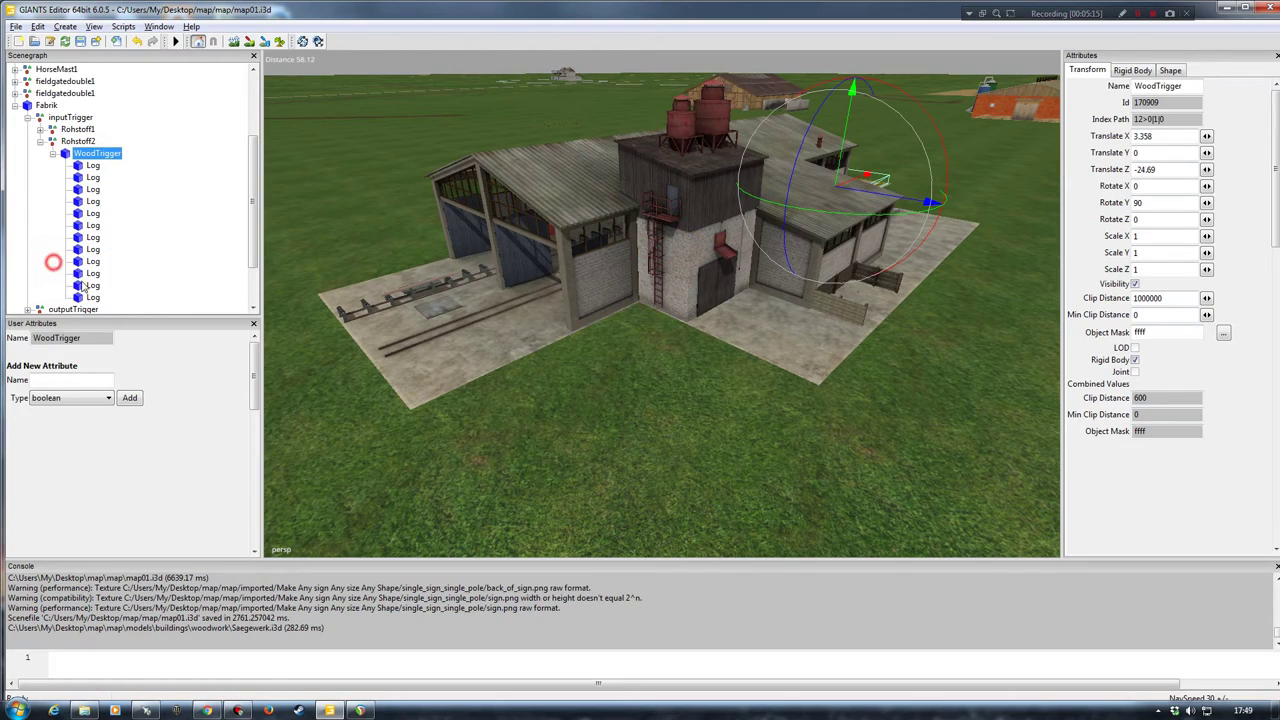
pyautogui.click(55, 154)
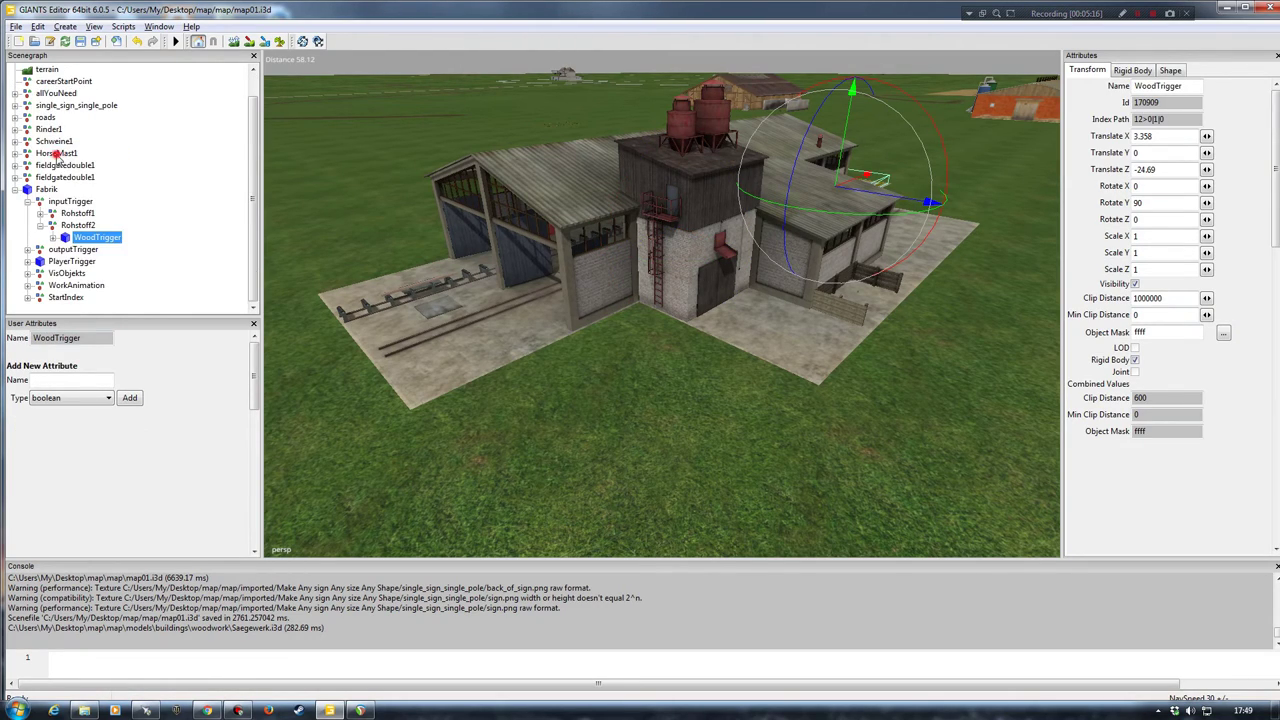
pyautogui.click(40, 225)
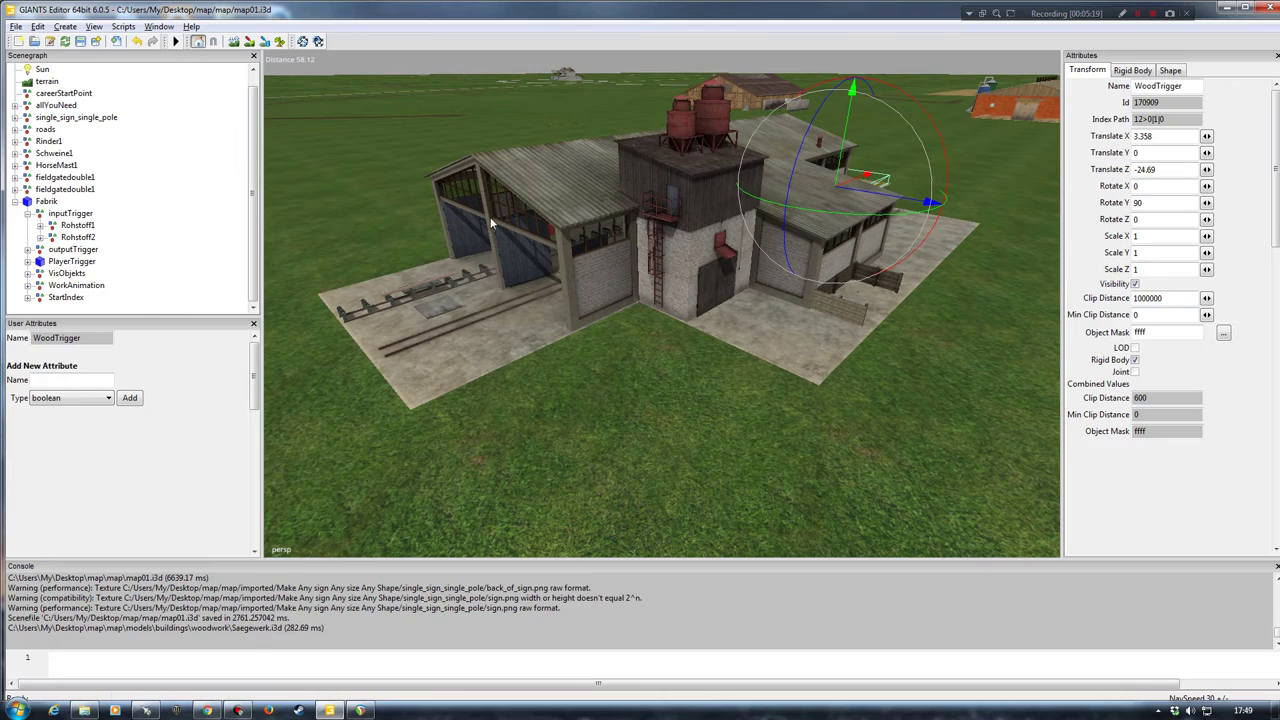
pyautogui.click(88, 238)
pyautogui.click(39, 213)
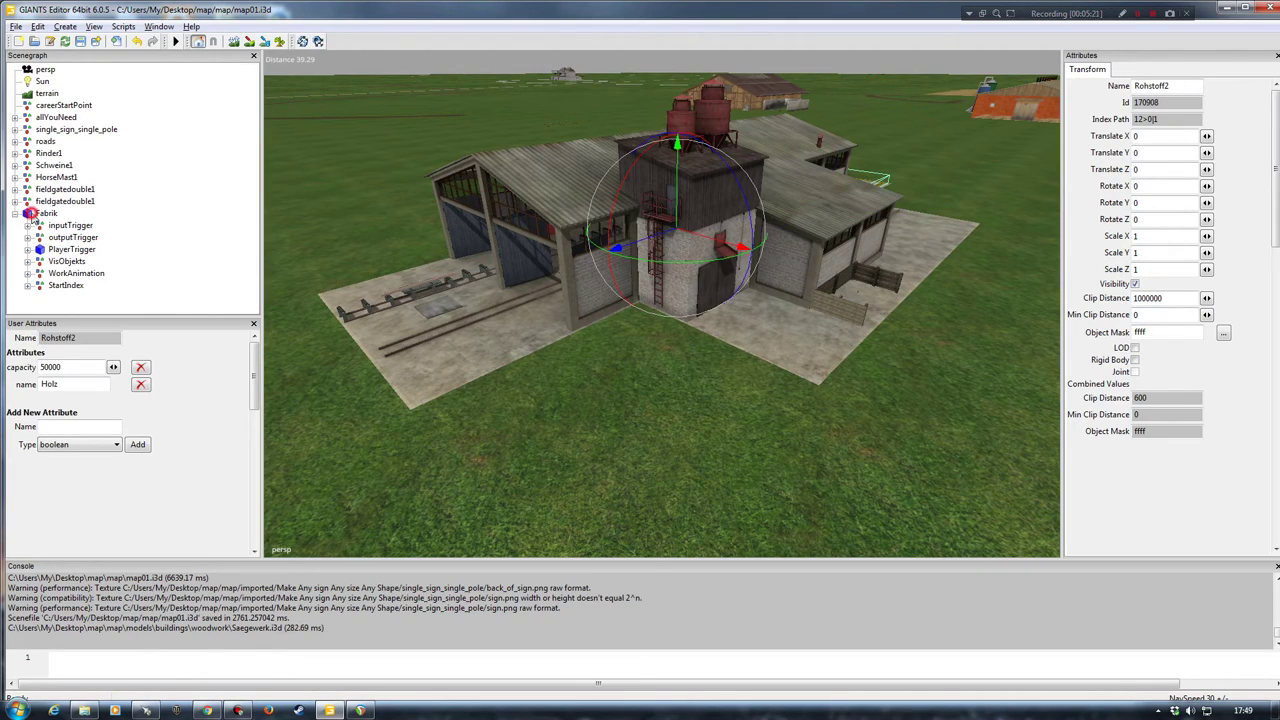
# Step: Expand the outputTrigger group and examine the user attributes of Produkt1 and Produkt2
pyautogui.click(28, 237)
pyautogui.click(76, 249)
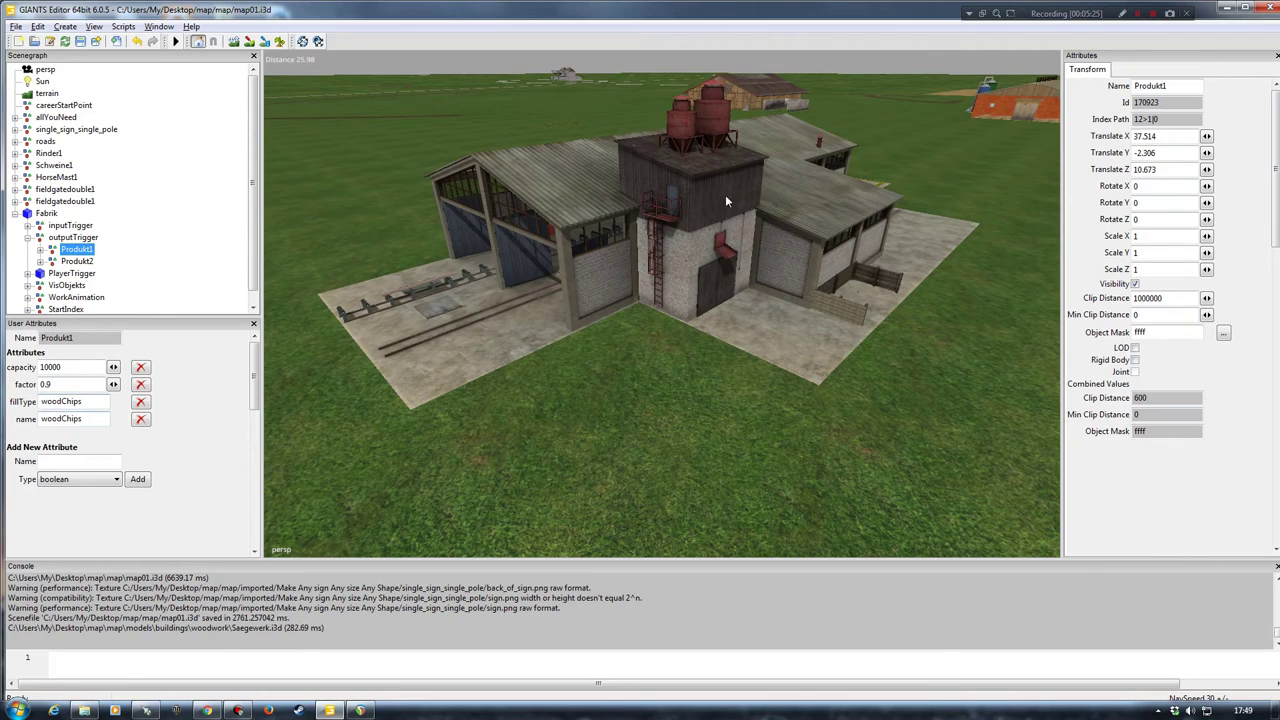
pyautogui.click(88, 261)
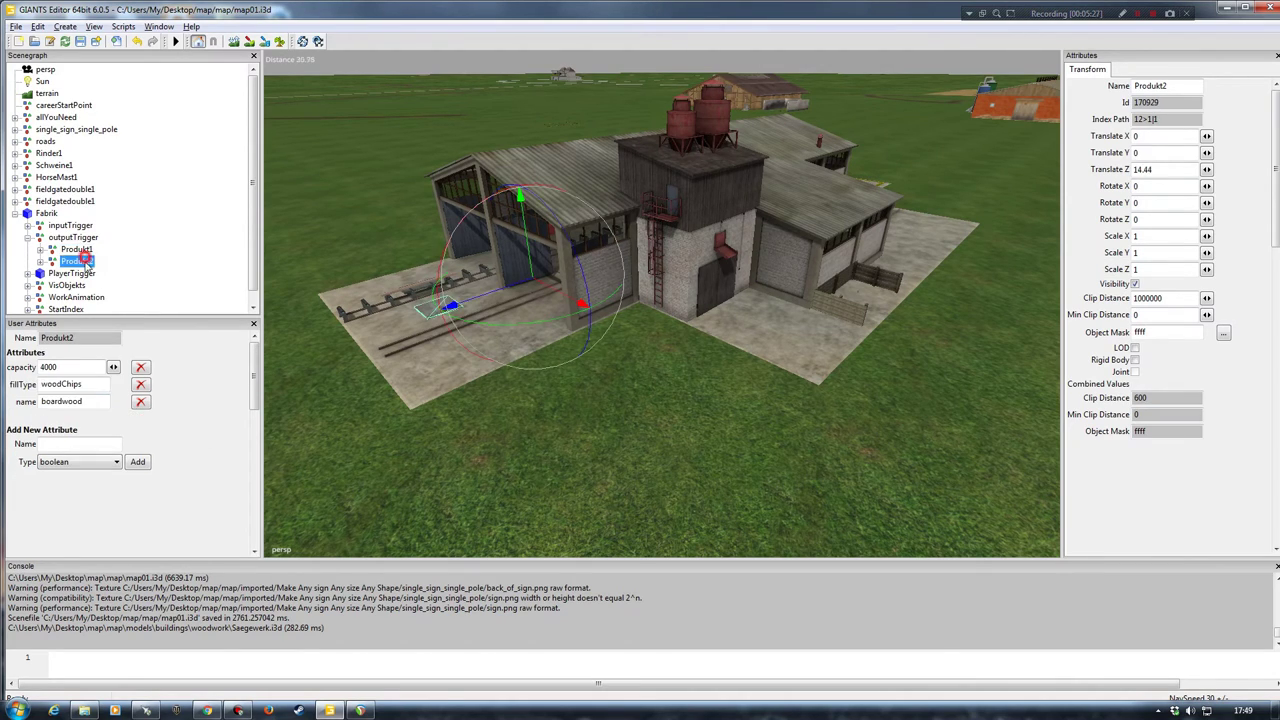